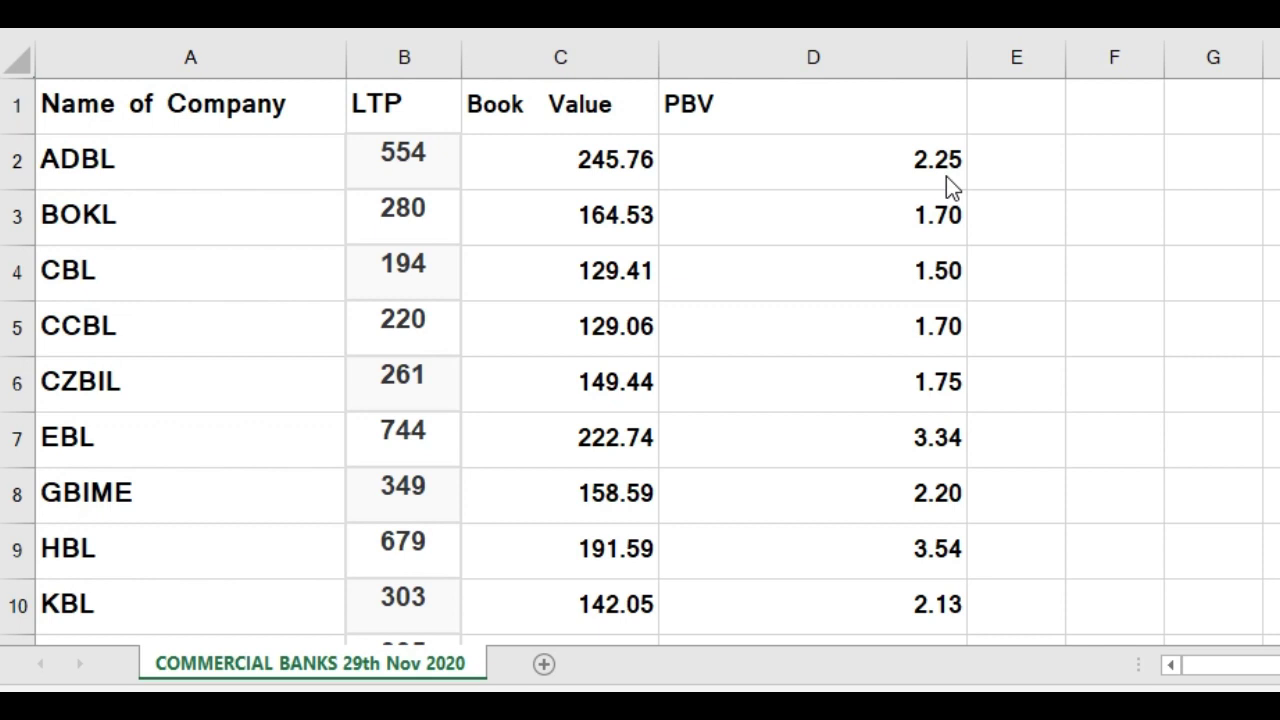
Sort the bank table by the LTP column from largest to smallest, expanding the selection to the adjacent columns.
click(439, 52)
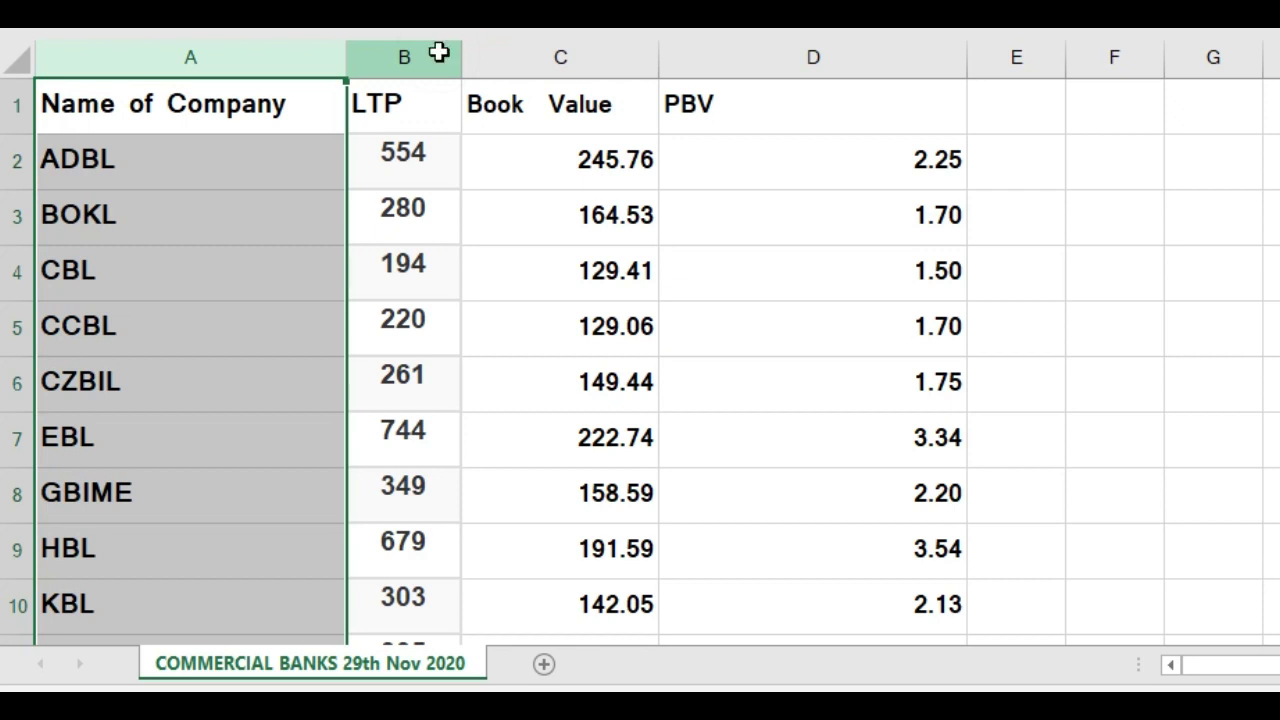
click(439, 46)
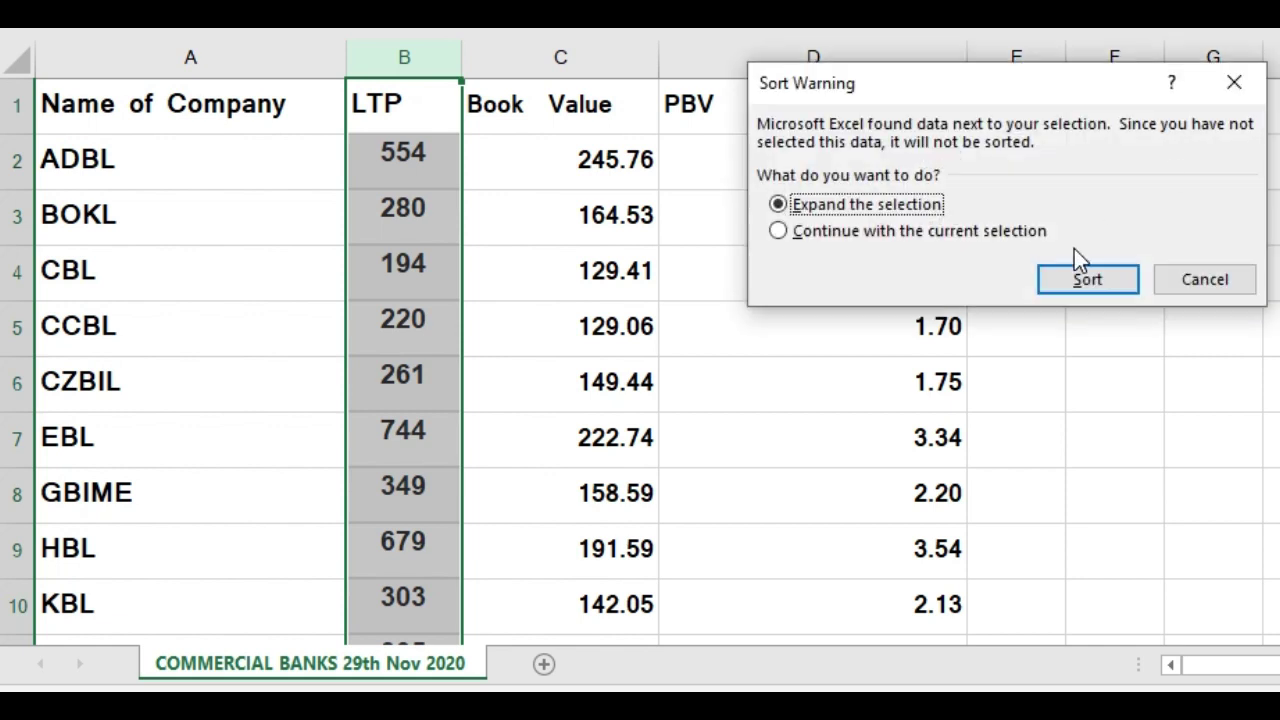
click(1092, 279)
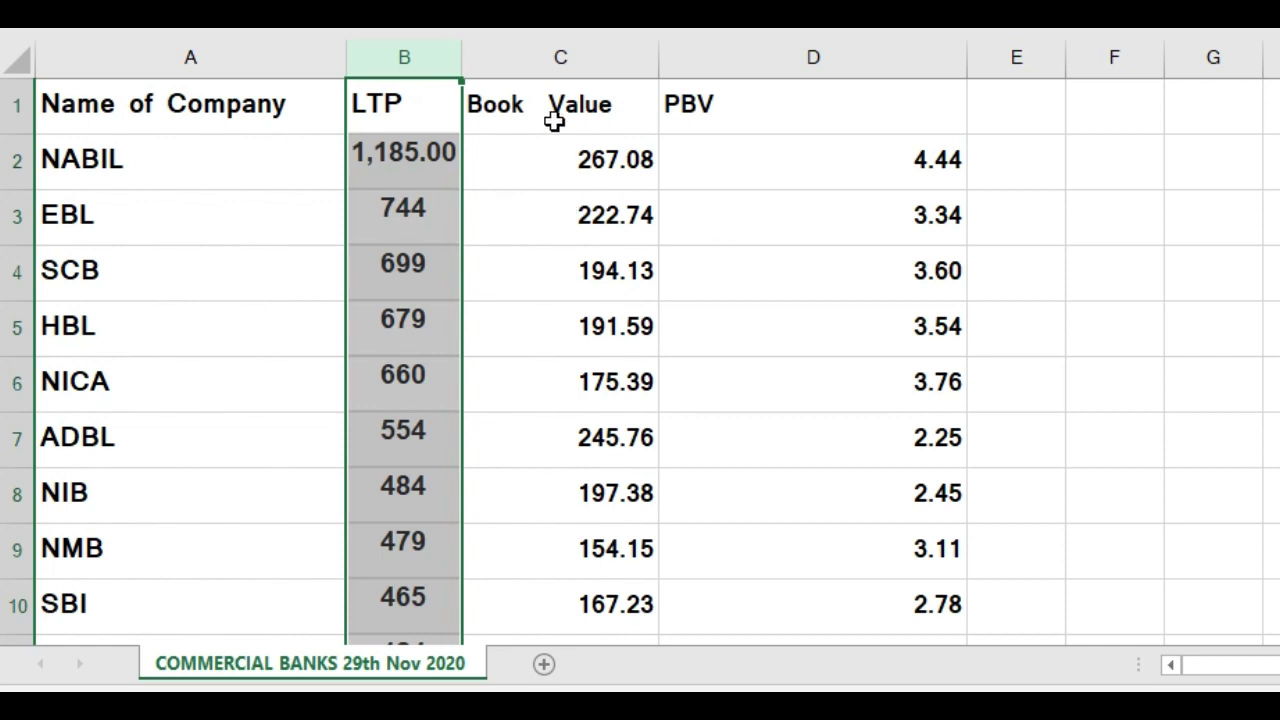
Sort the table by Book Value from largest to smallest, expanding the selection to the neighbouring data.
click(609, 52)
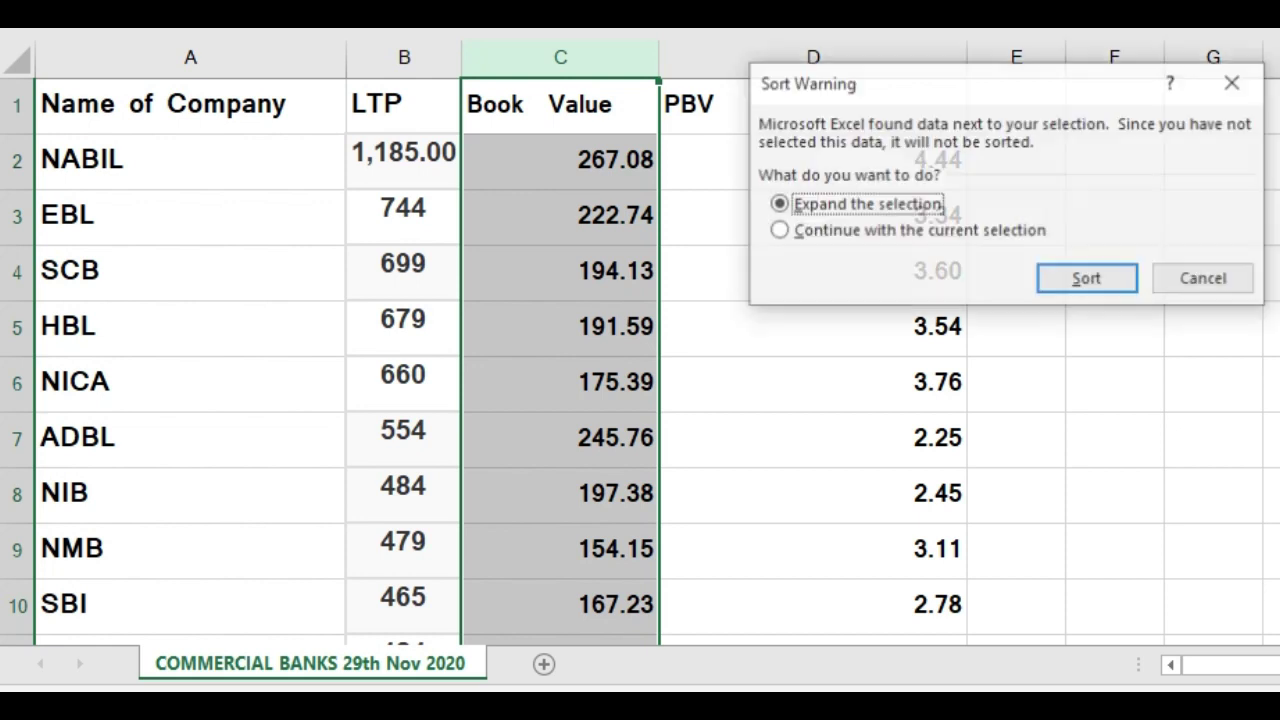
click(1122, 278)
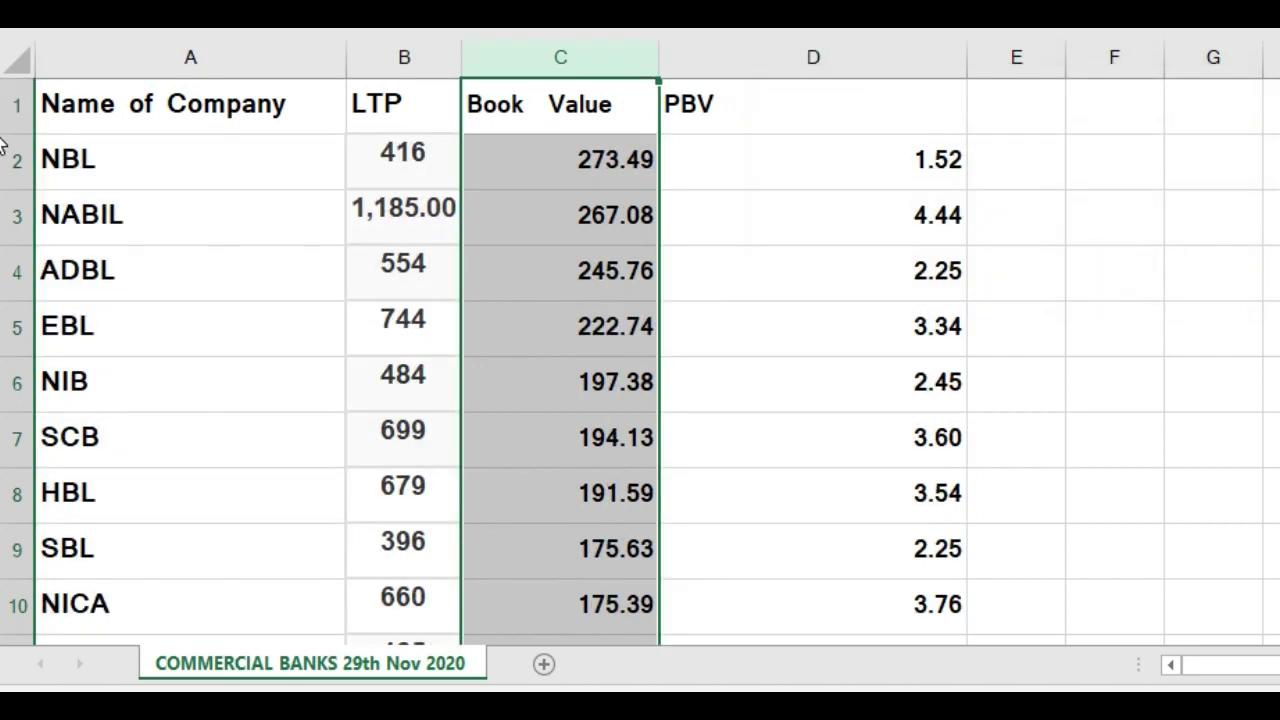
Review the full list of banks ranked by book value, from the highest down to the lowest.
scroll(3, 148, down, 1)
scroll(3, 148, down, 1)
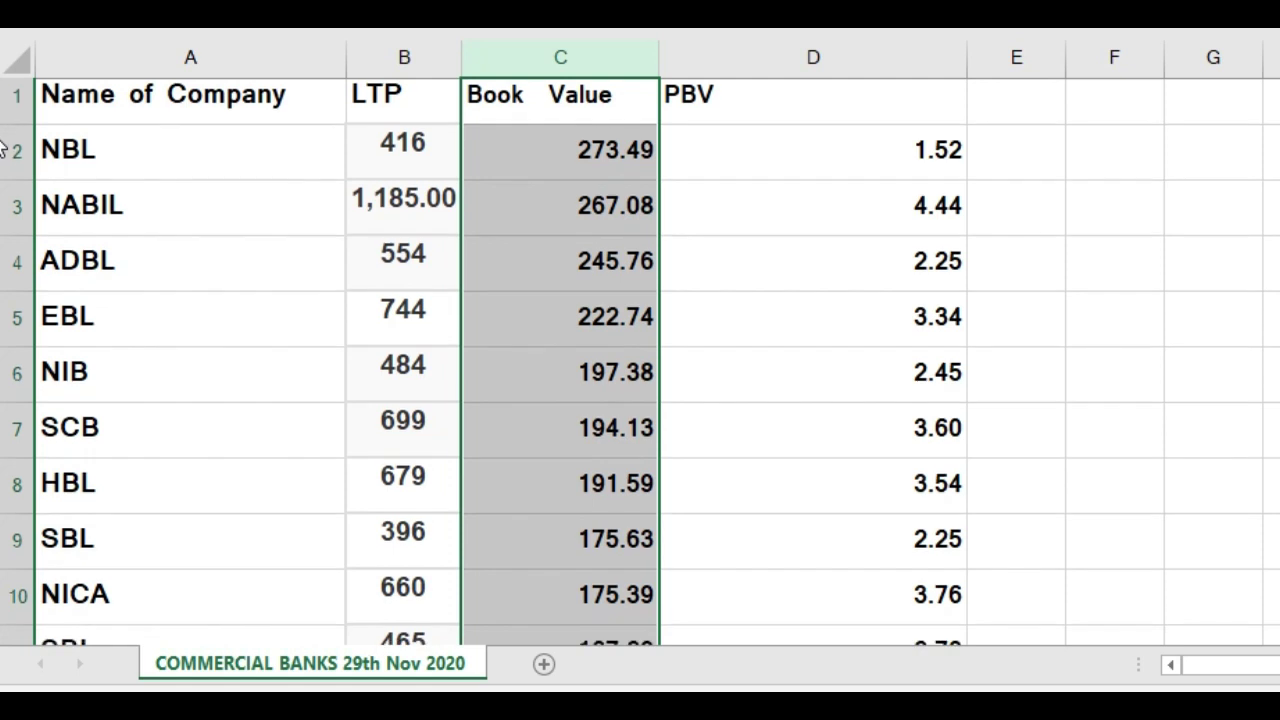
scroll(3, 148, down, 1)
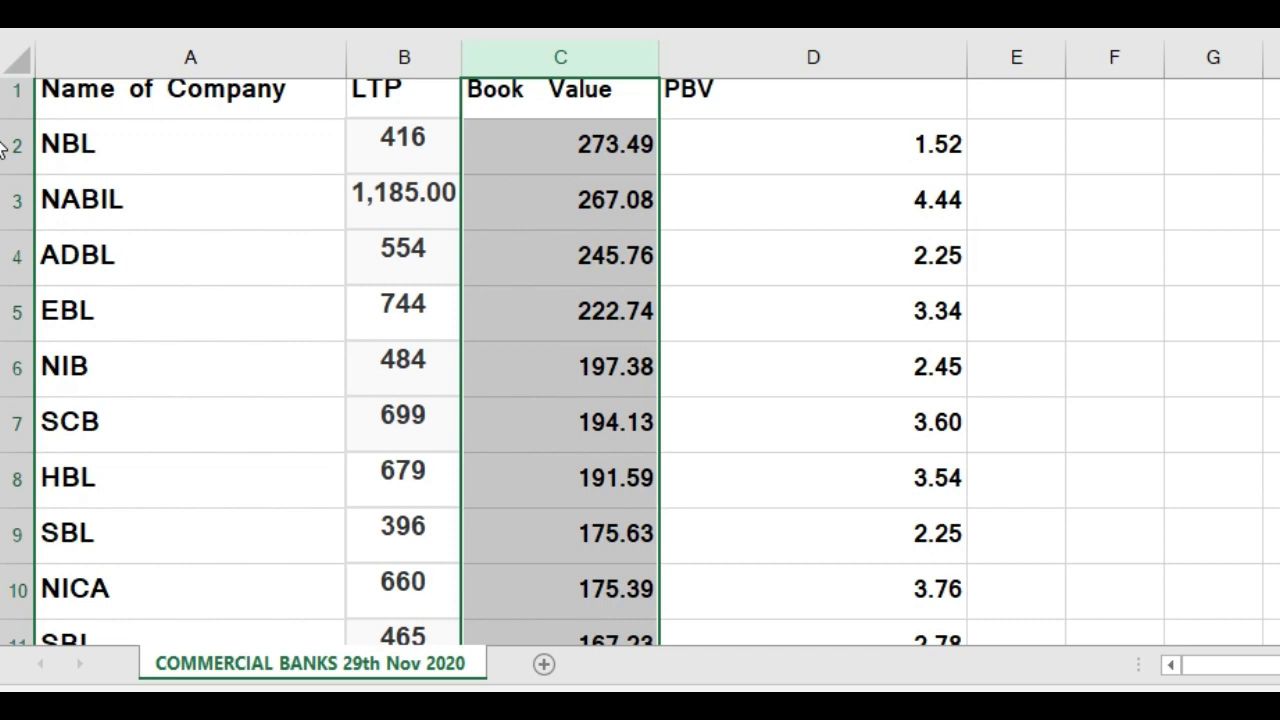
scroll(3, 148, down, 1)
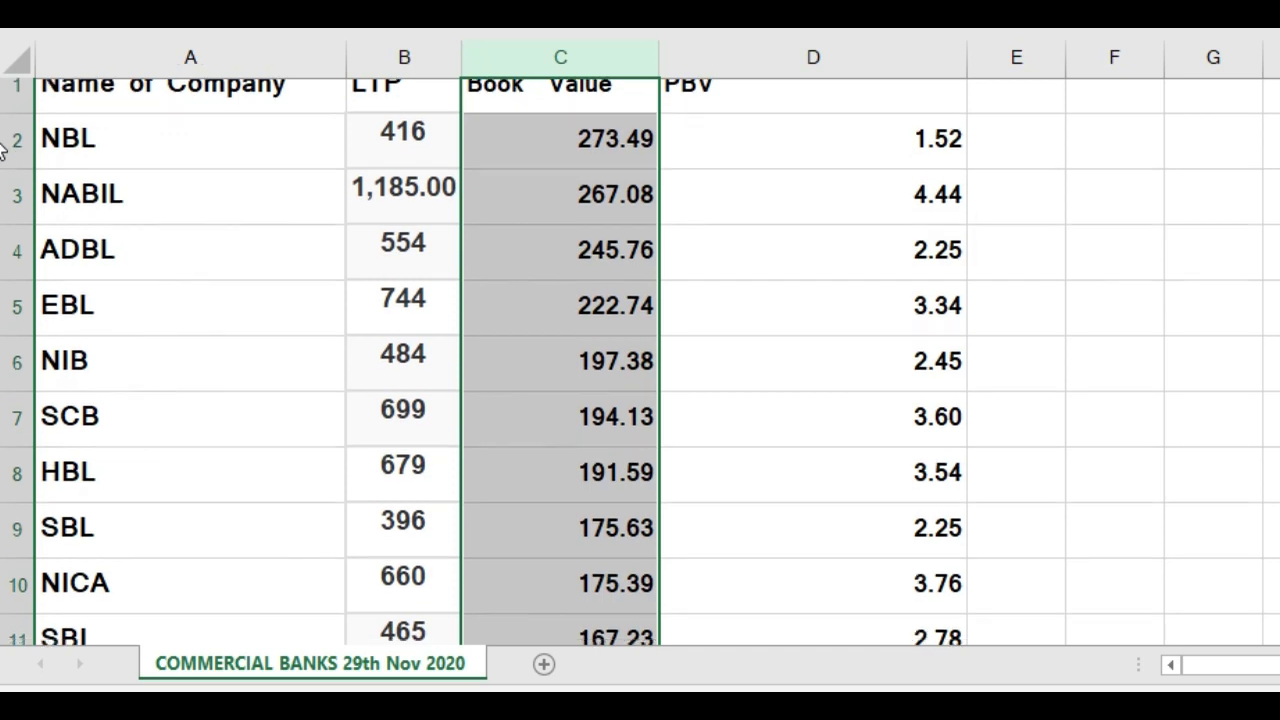
scroll(3, 148, down, 5)
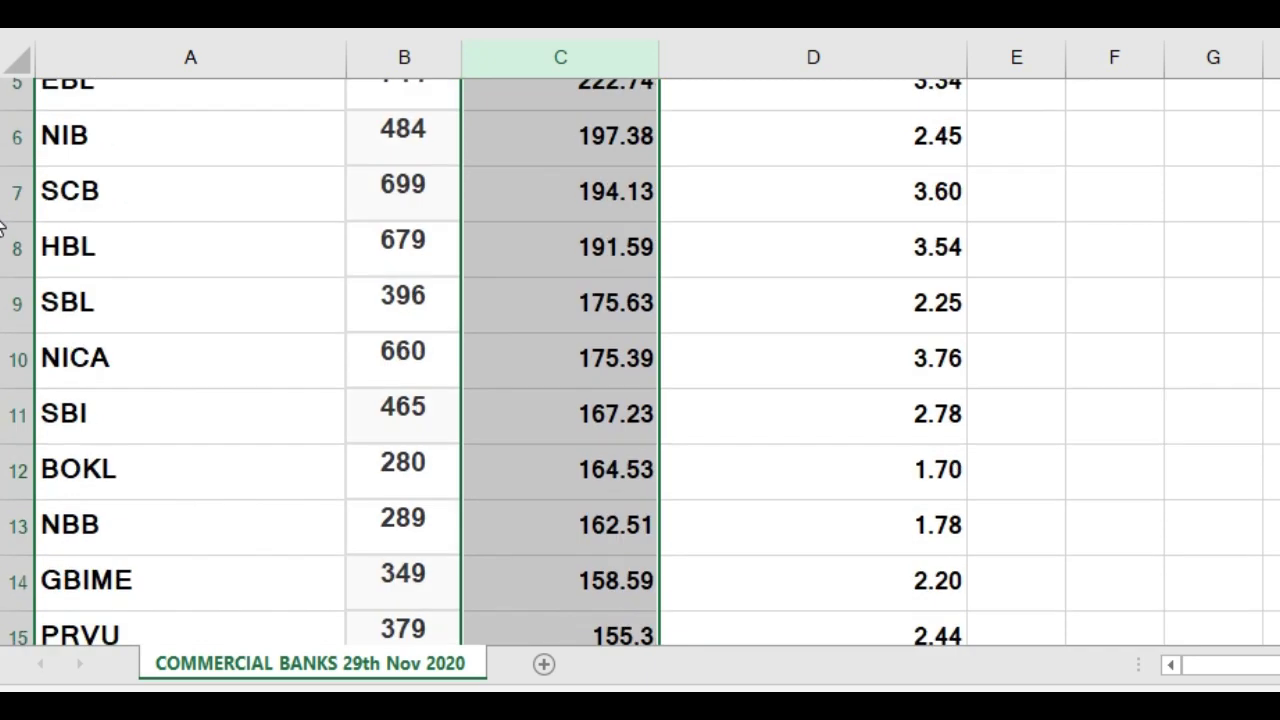
scroll(3, 148, down, 6)
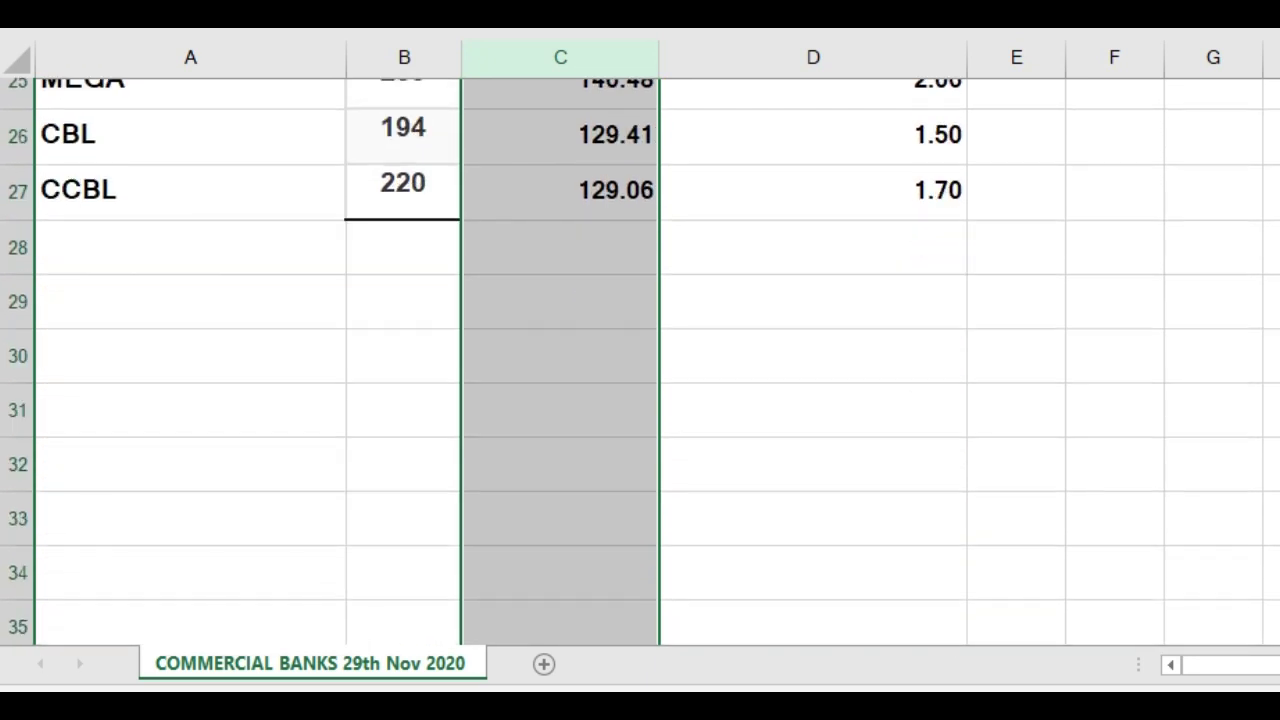
scroll(640, 360, up, 3)
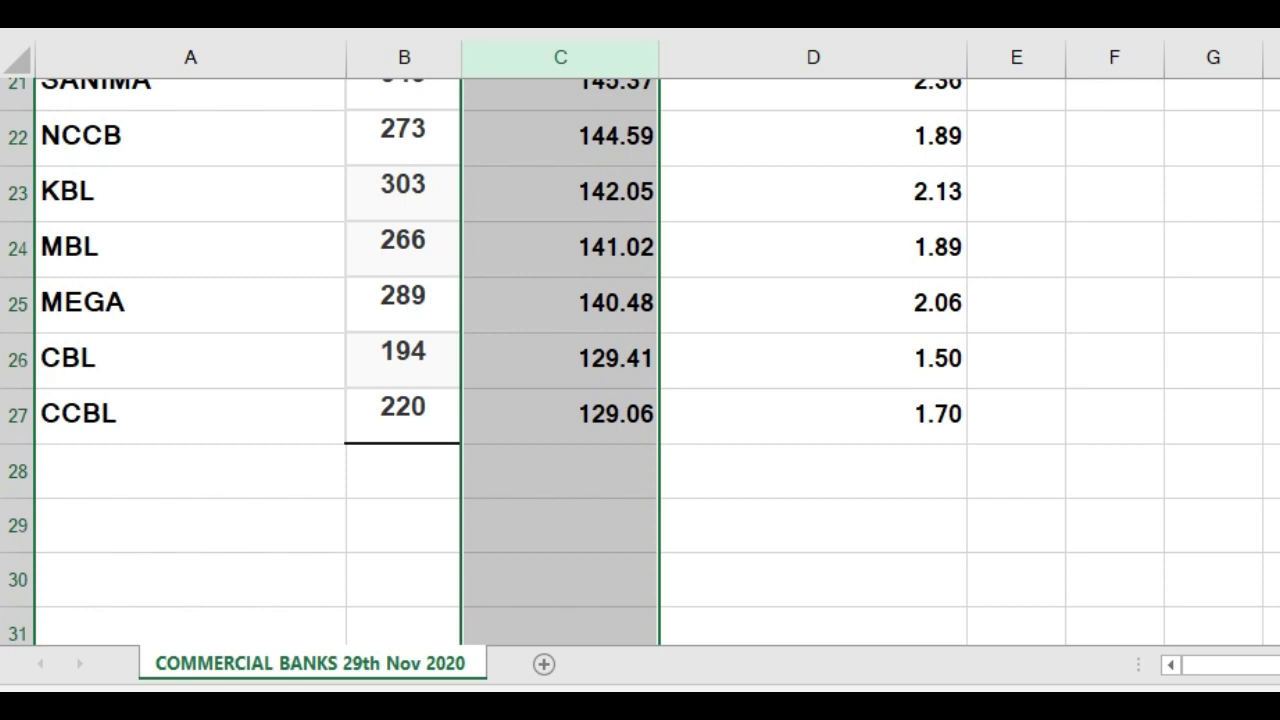
scroll(640, 360, up, 3)
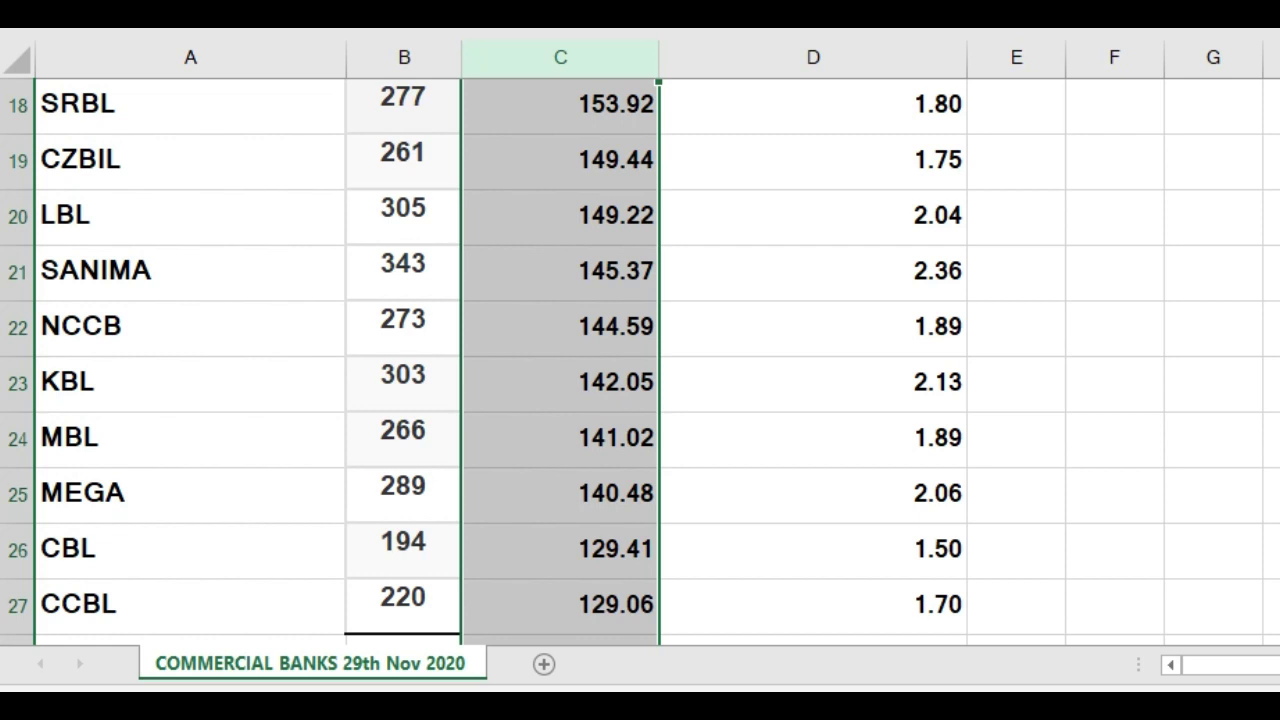
scroll(2, 395, up, 6)
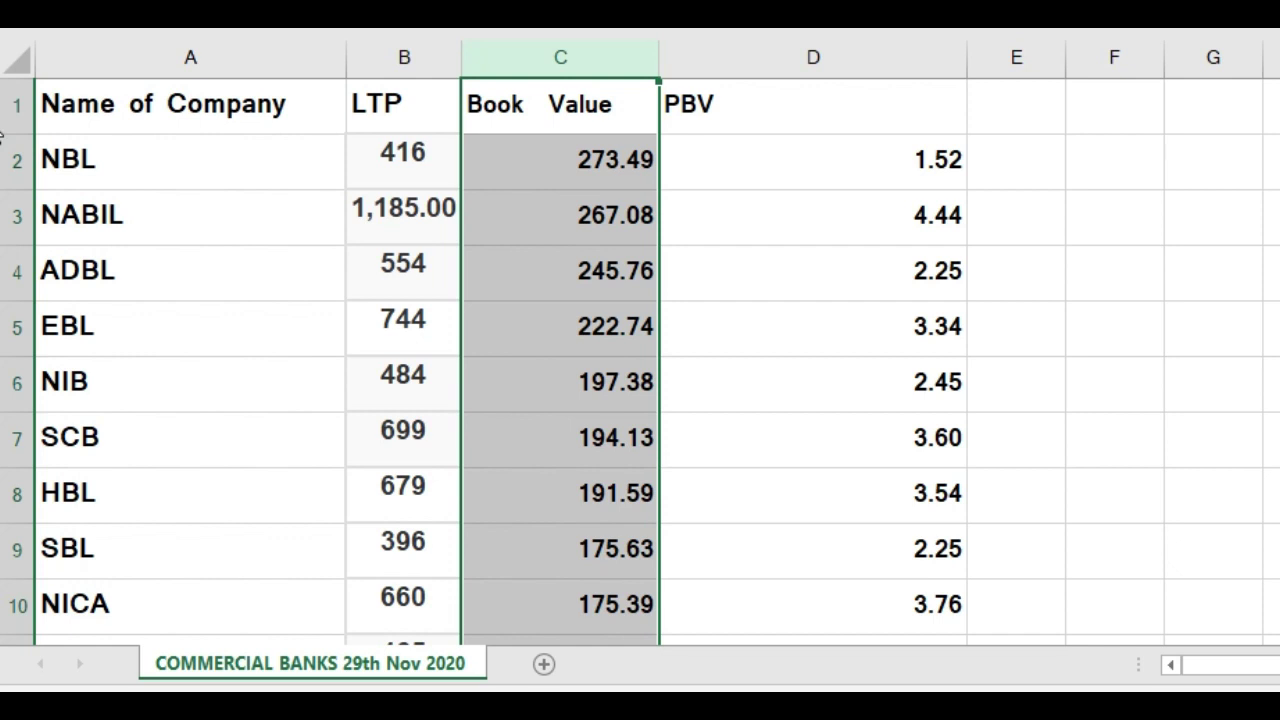
Sort the table by the PBV column from smallest to largest, expanding the selection to all adjacent data.
click(886, 62)
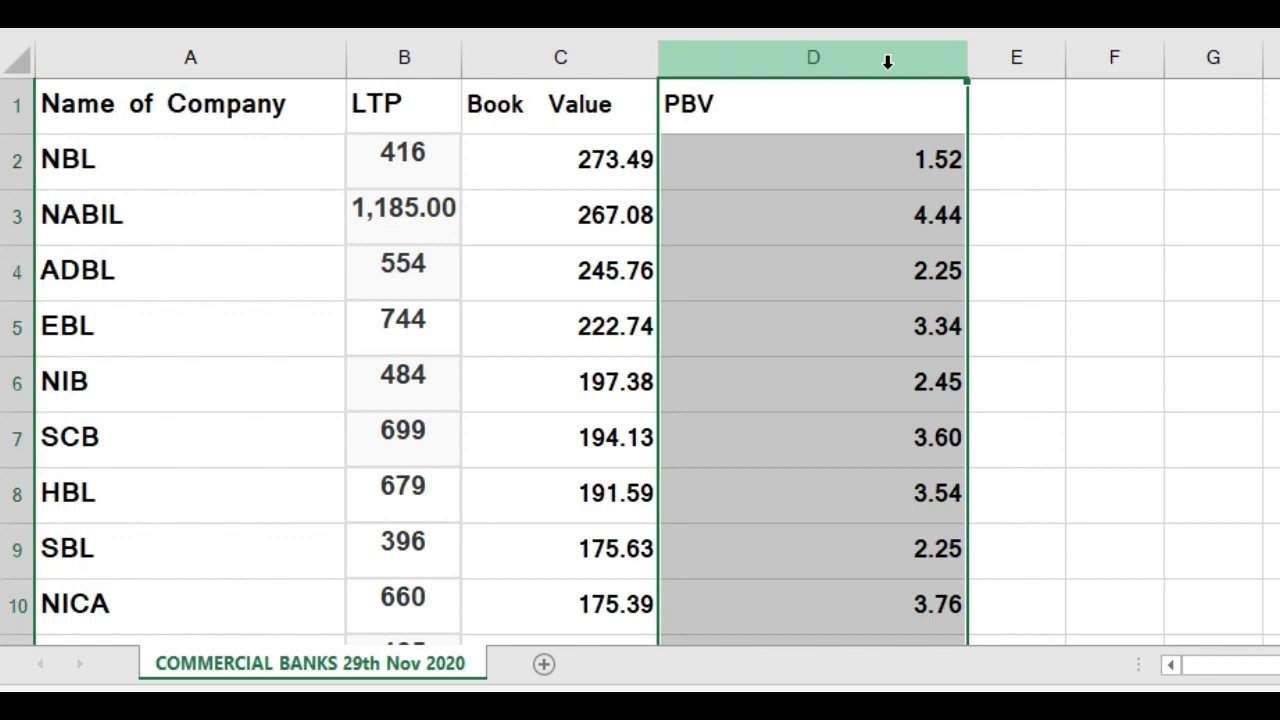
ctrl+click(616, 65)
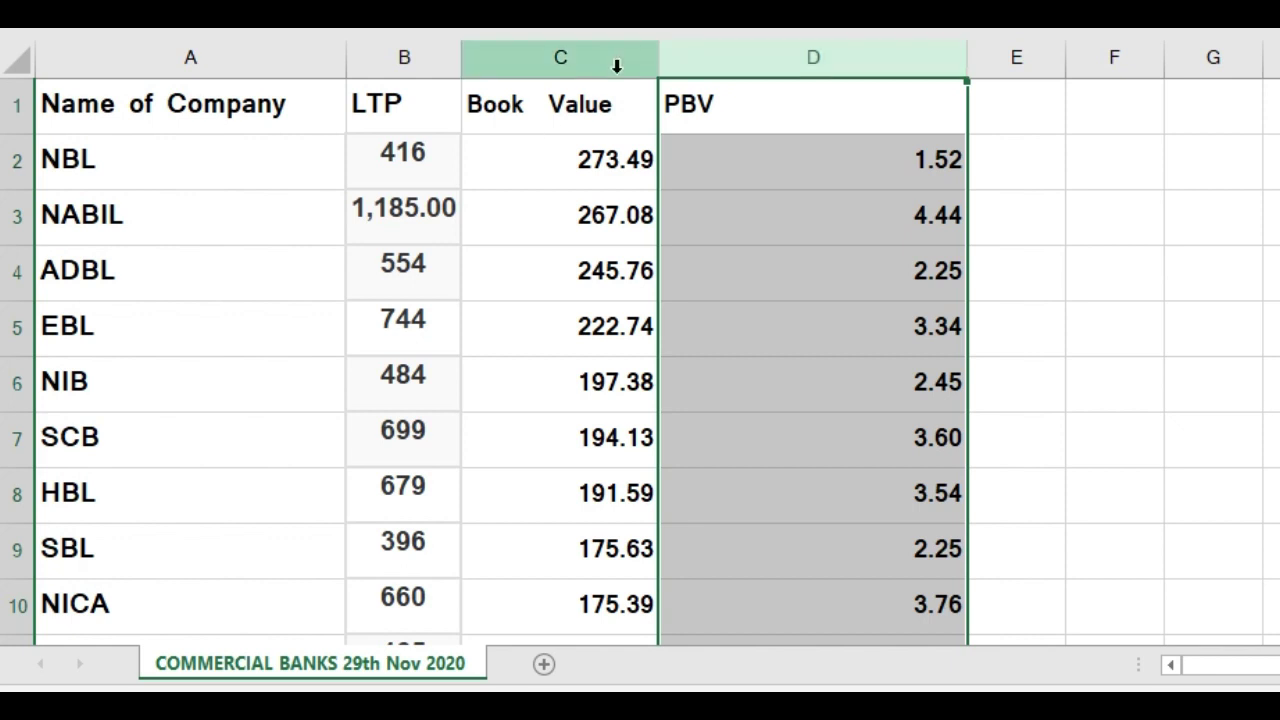
click(875, 56)
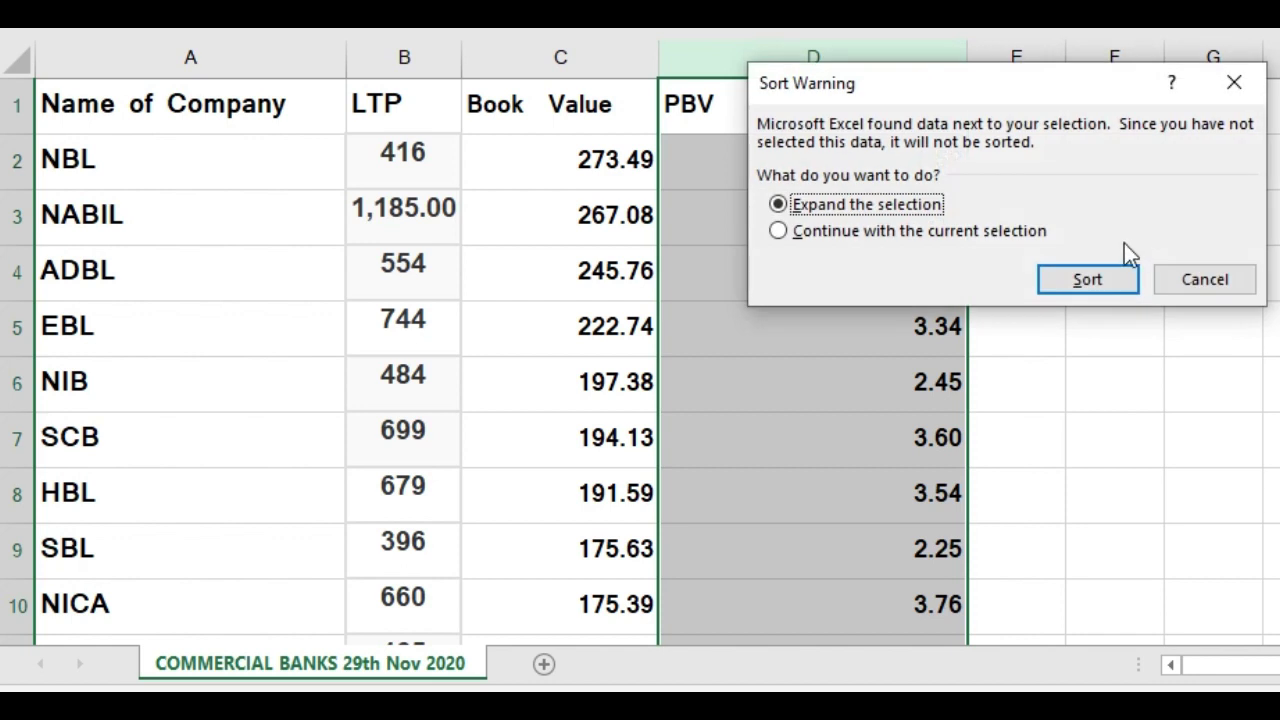
click(1103, 286)
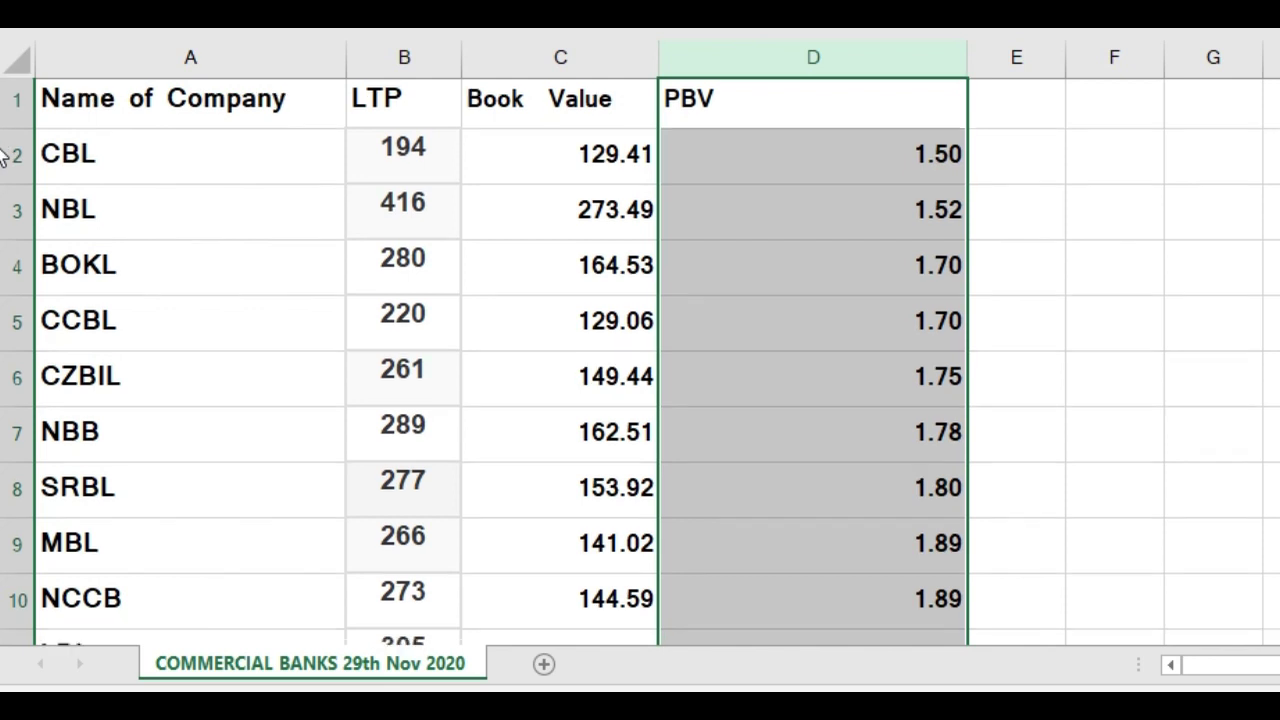
Review all banks in ascending PBV order, from the lowest ratio to the highest.
scroll(2, 155, down, 1)
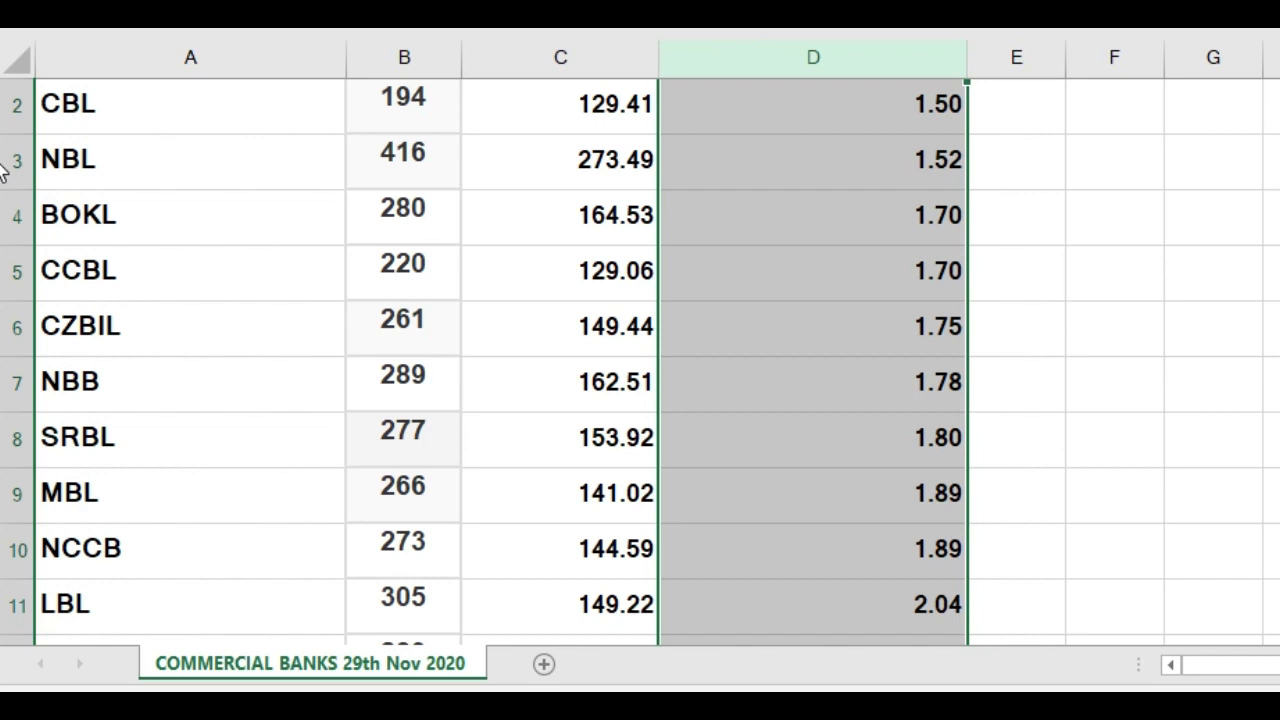
scroll(3, 172, down, 3)
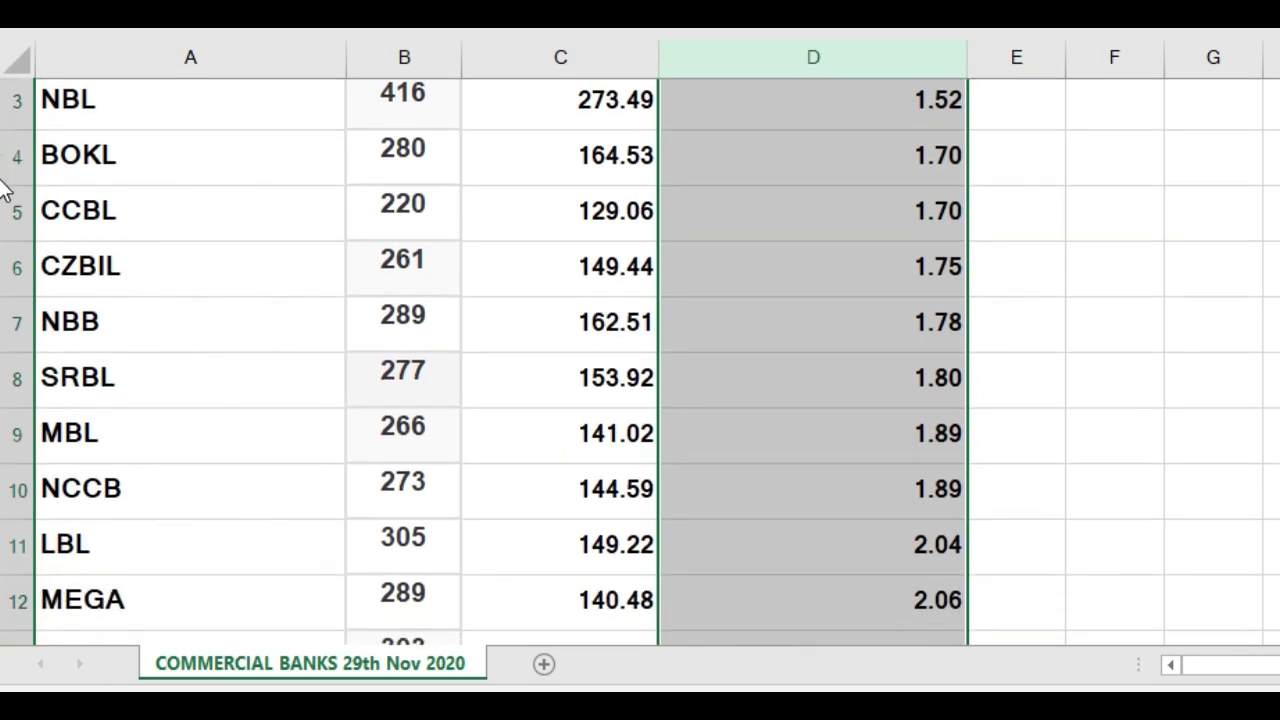
scroll(3, 215, down, 4)
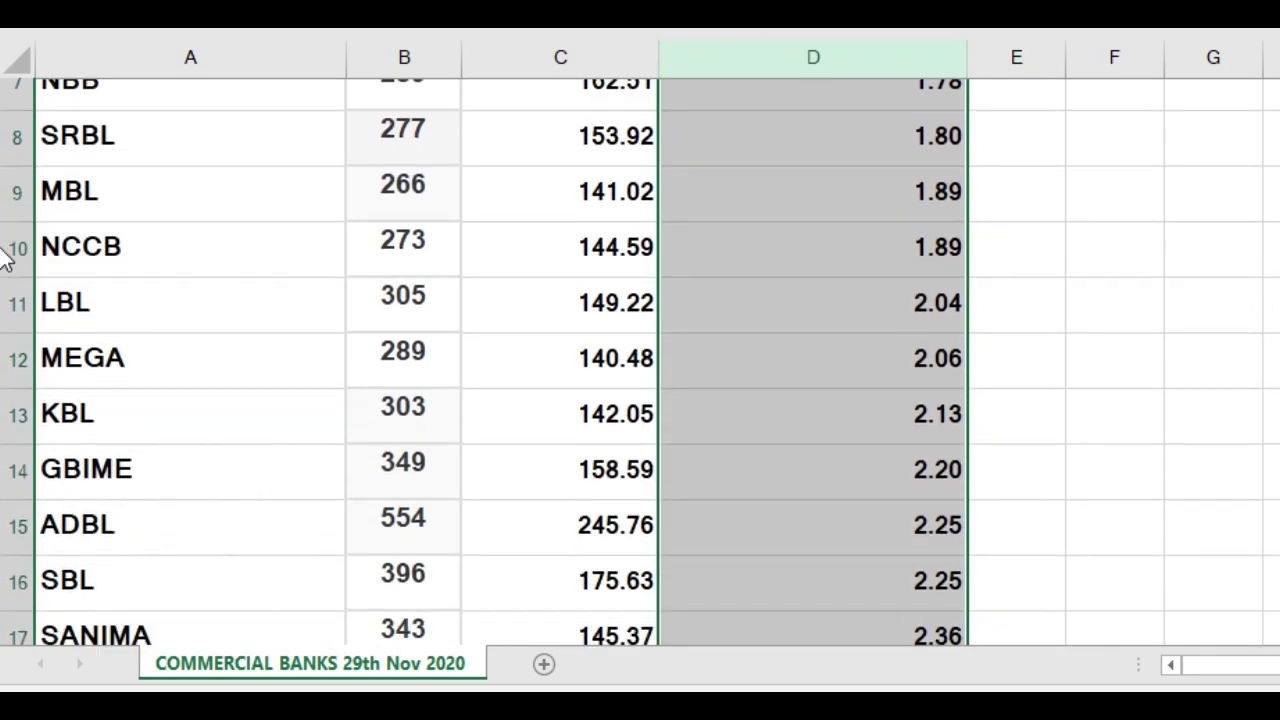
scroll(3, 262, down, 4)
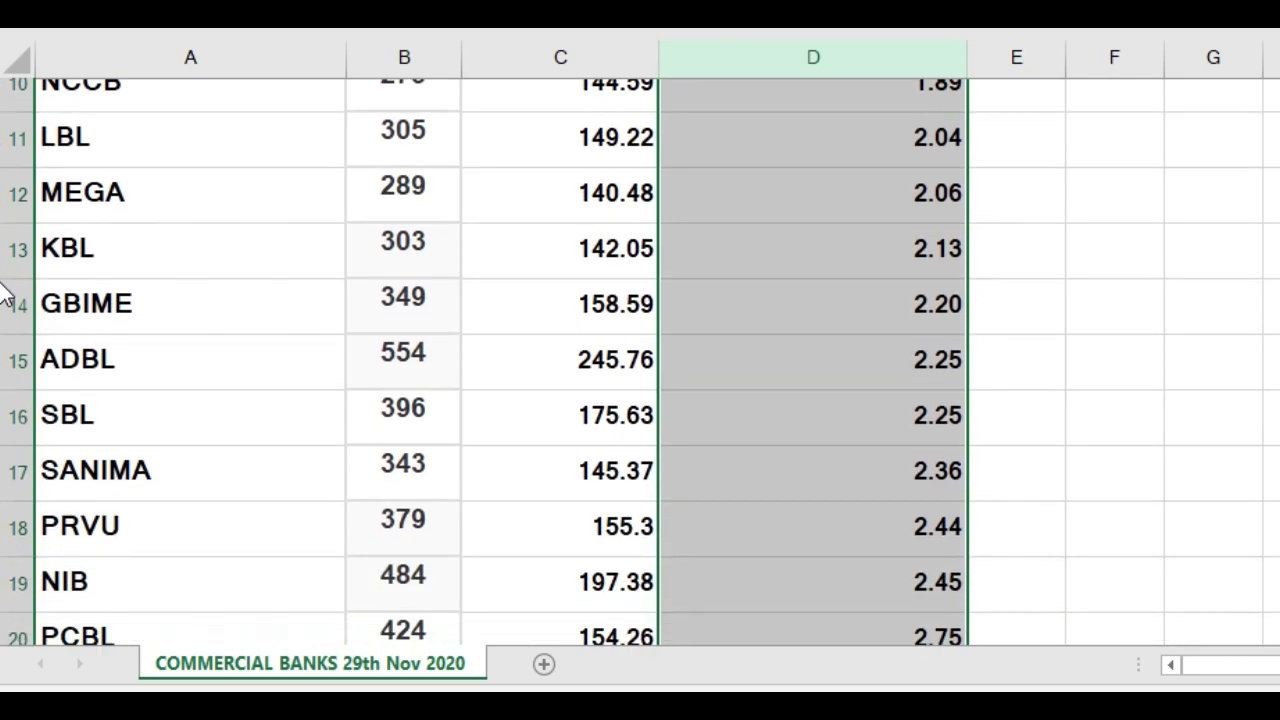
scroll(3, 330, down, 5)
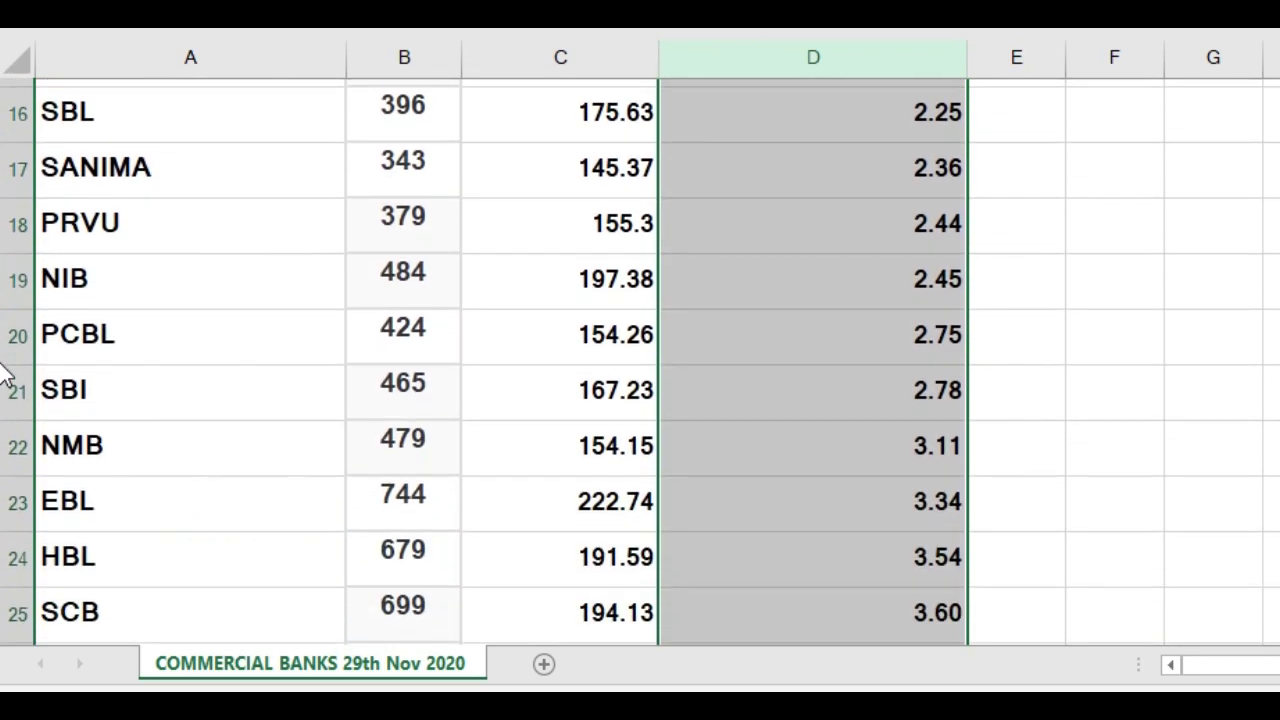
scroll(5, 405, down, 1)
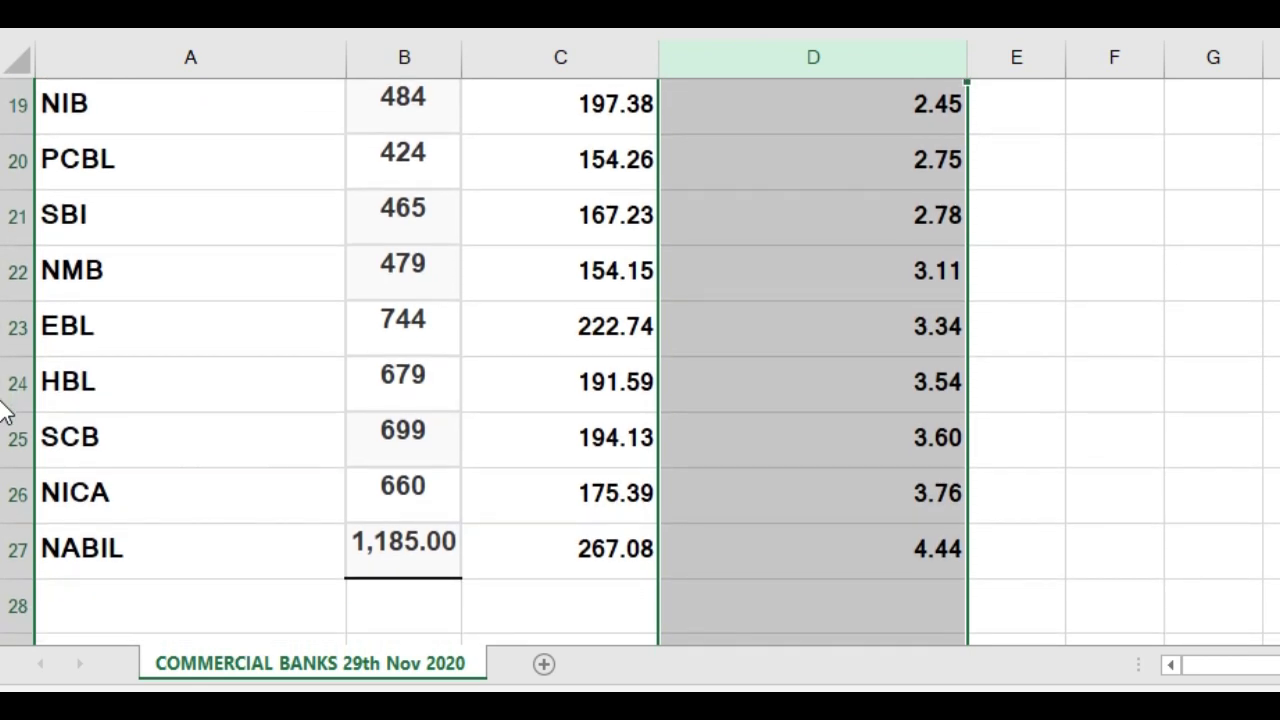
scroll(2, 378, up, 4)
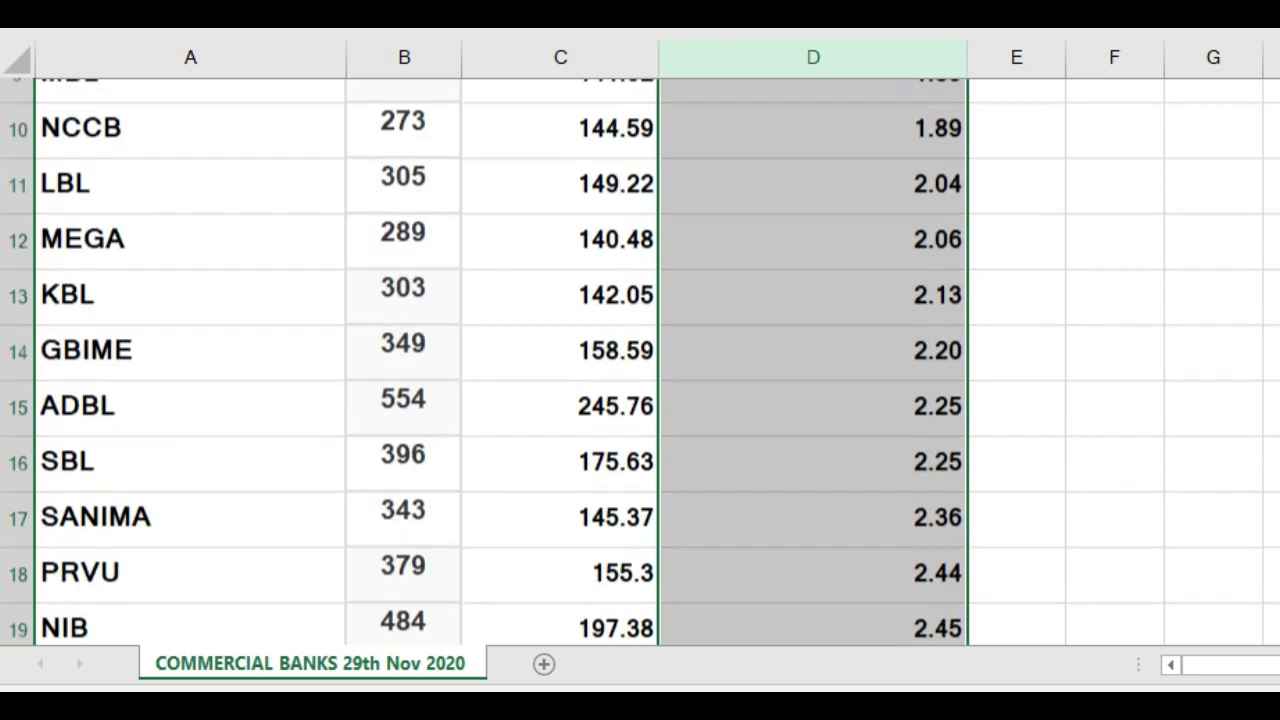
scroll(3, 307, up, 2)
scroll(3, 156, up, 2)
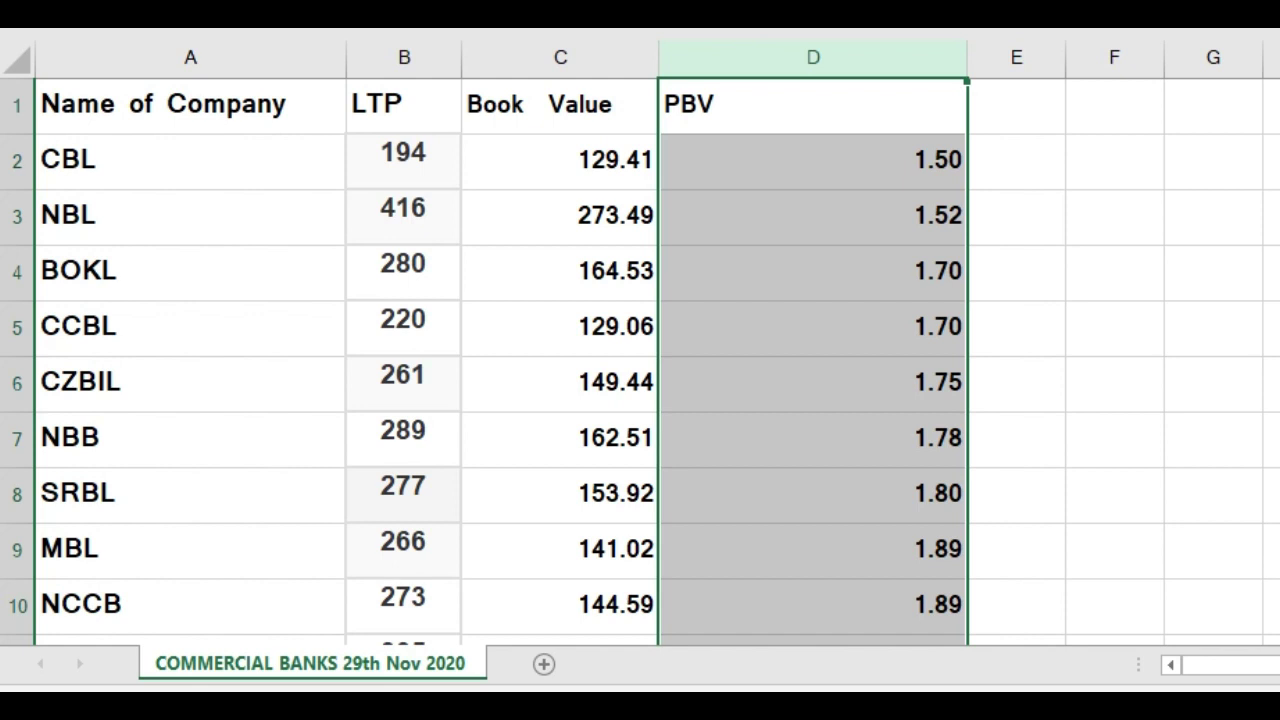
Sort the table by the LTP column from smallest to largest, expanding the selection to the other columns.
click(436, 61)
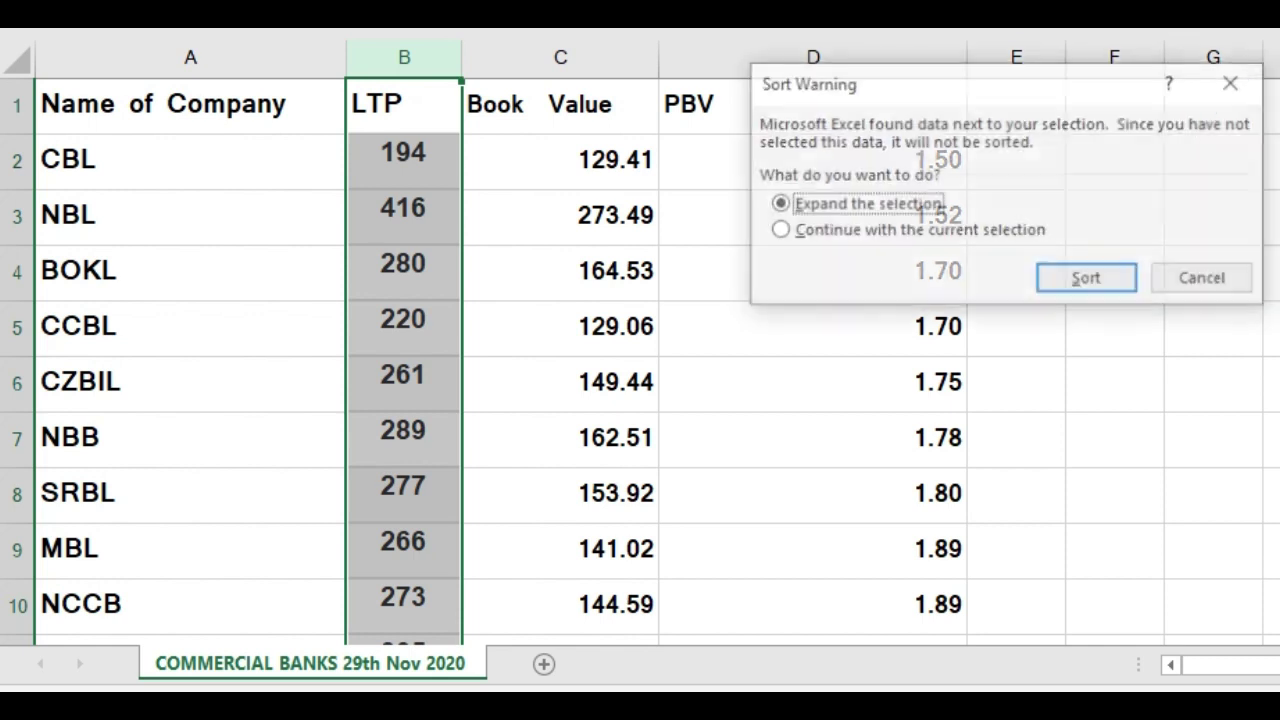
click(1107, 280)
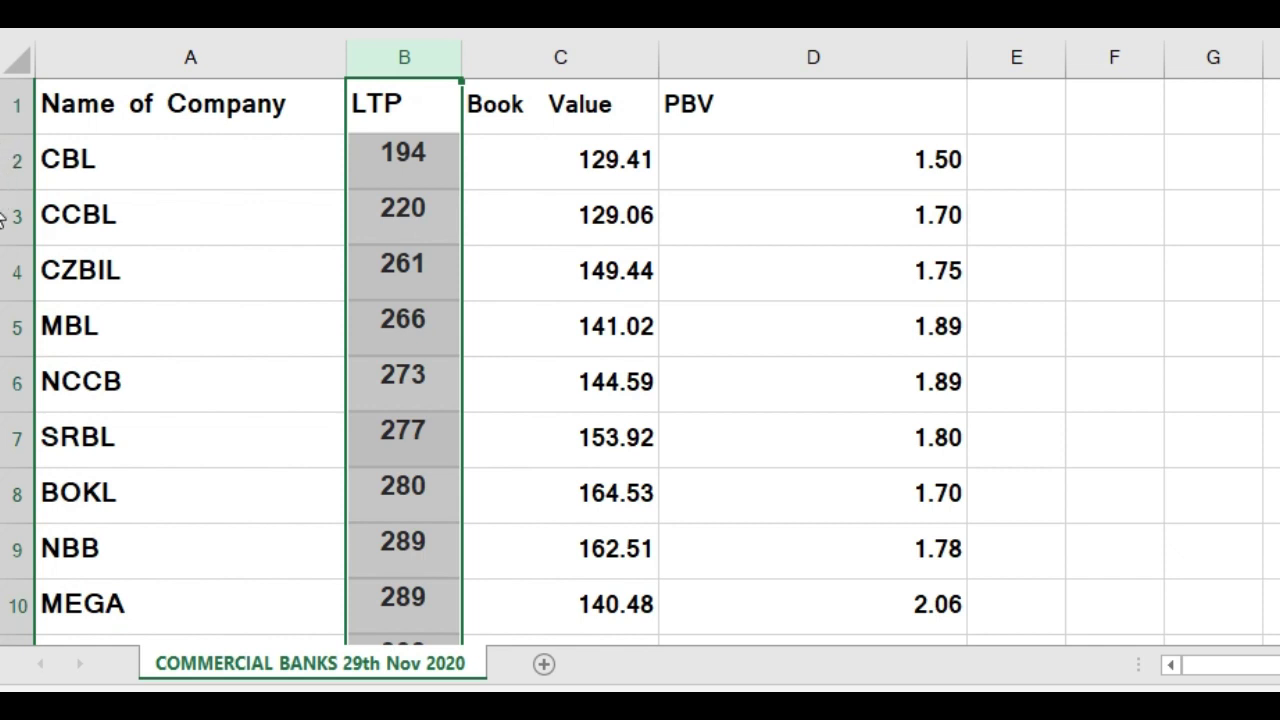
Examine the banks in ascending LTP order, comparing their prices with book value and PBV.
scroll(3, 214, down, 2)
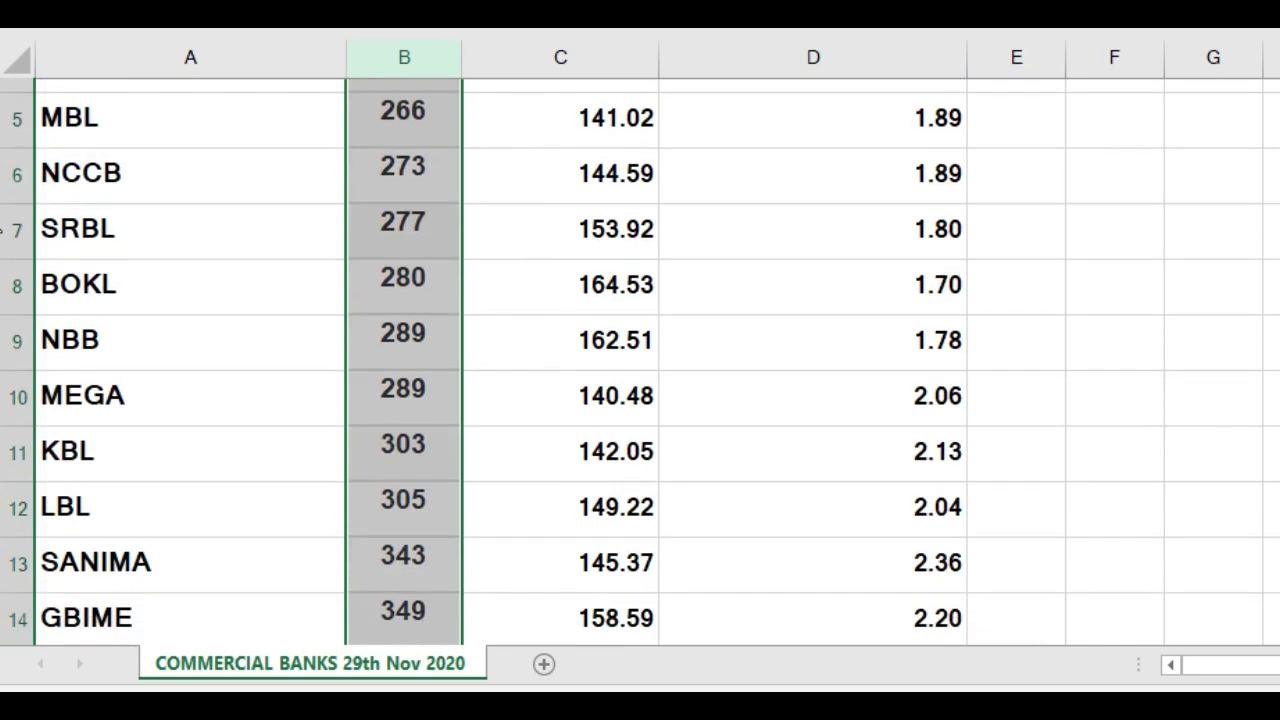
scroll(3, 252, down, 2)
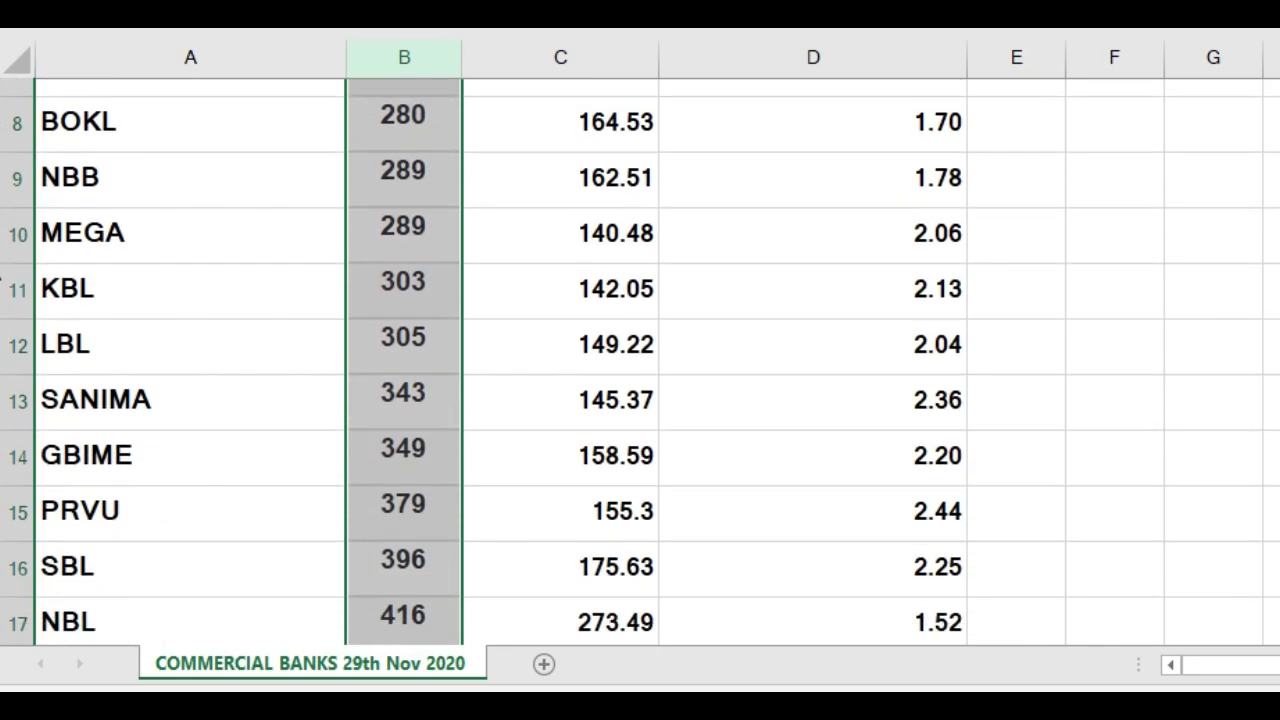
scroll(640, 362, down, 2)
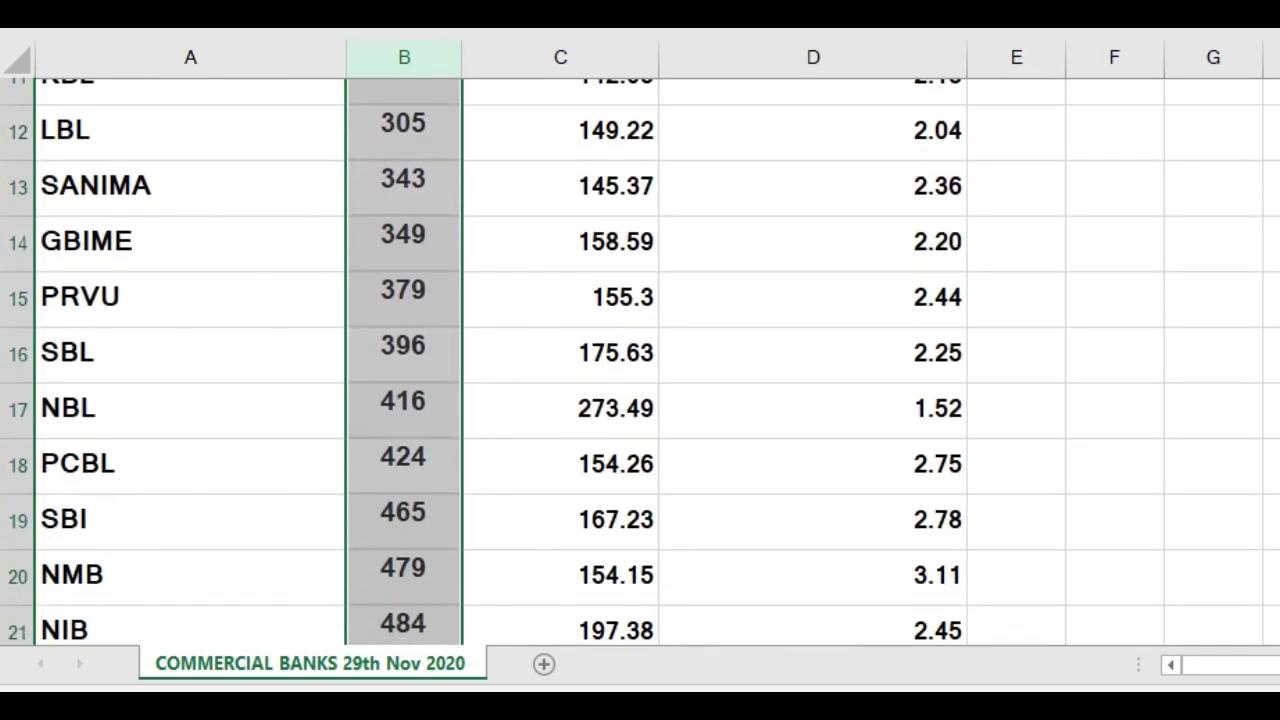
scroll(640, 362, down, 2)
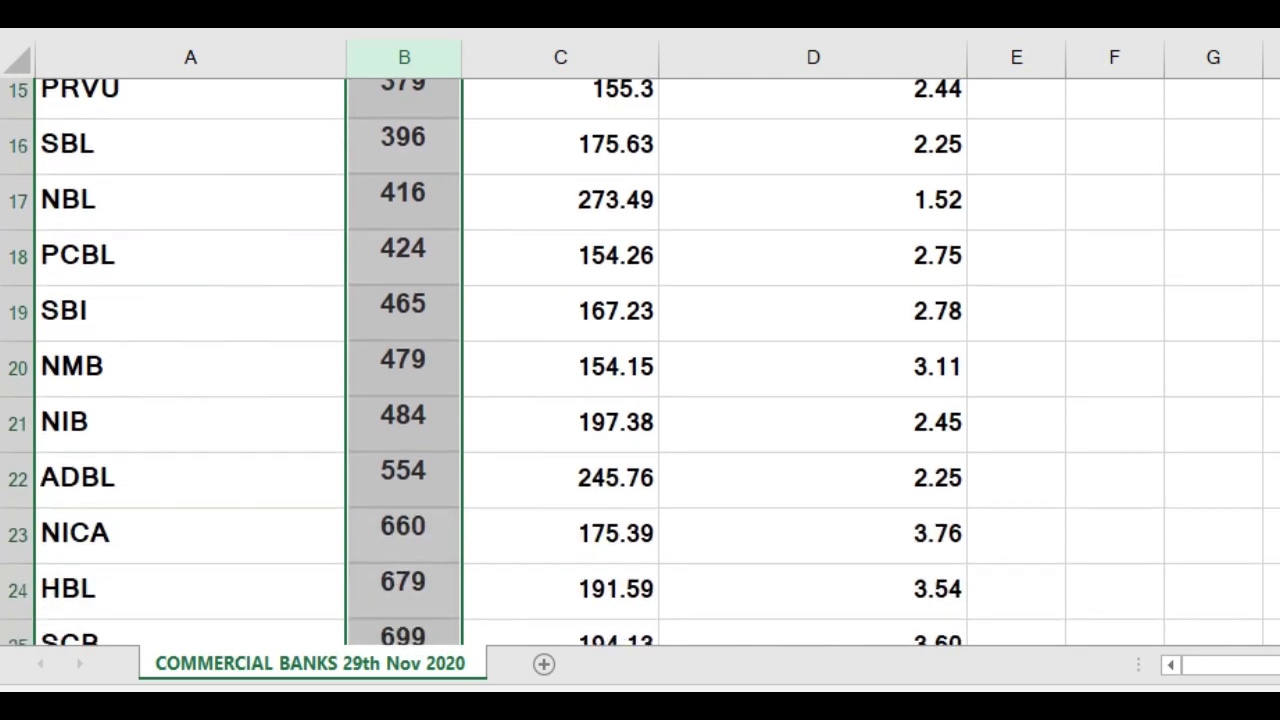
scroll(640, 362, down, 2)
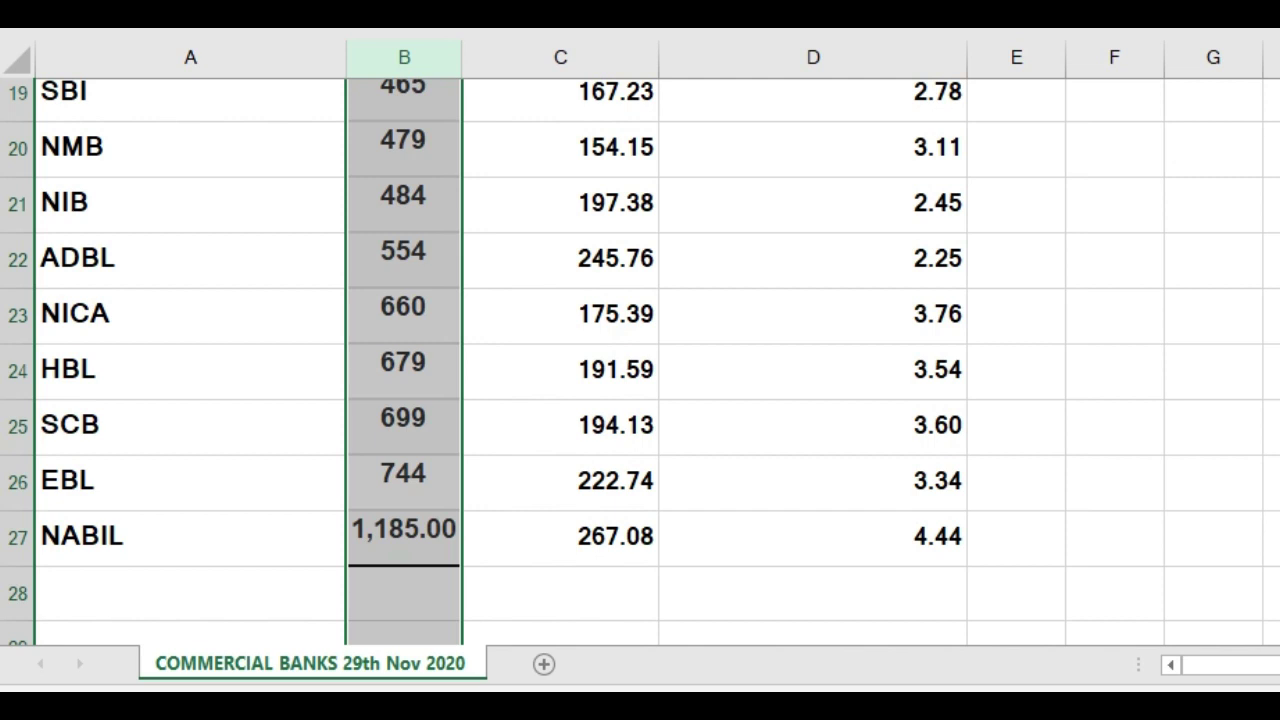
scroll(640, 362, up, 1)
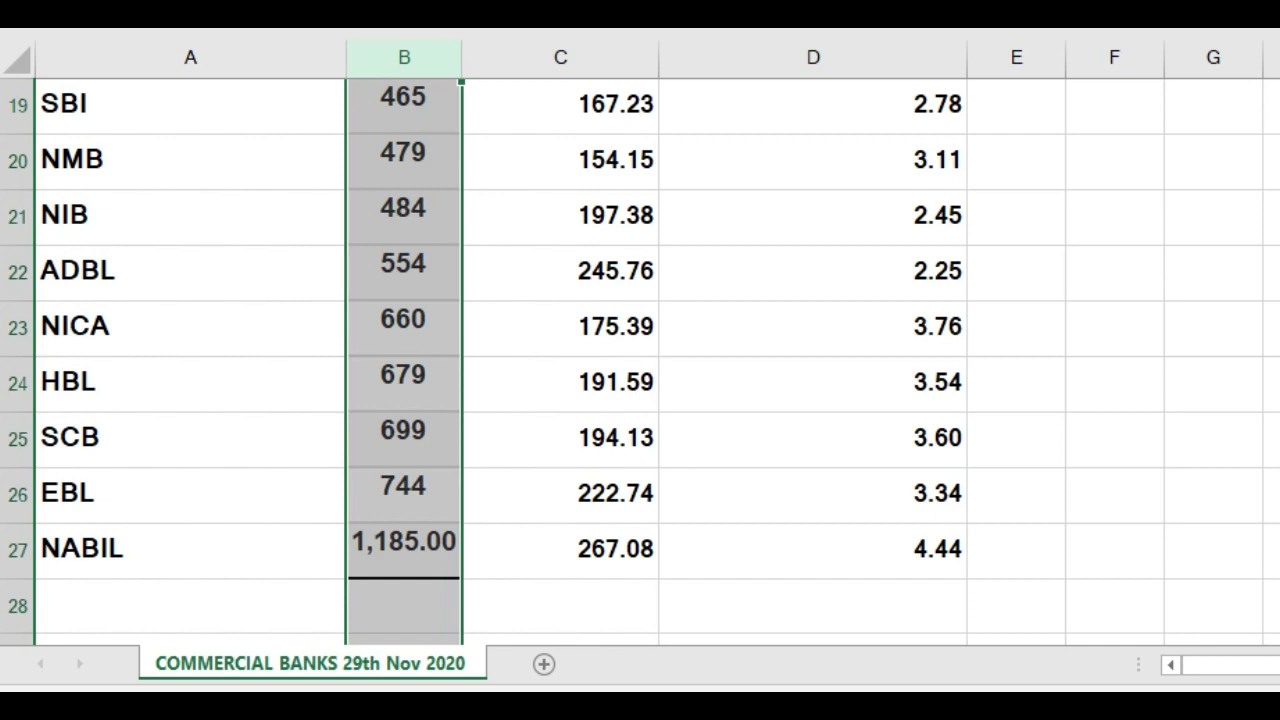
scroll(2, 418, up, 2)
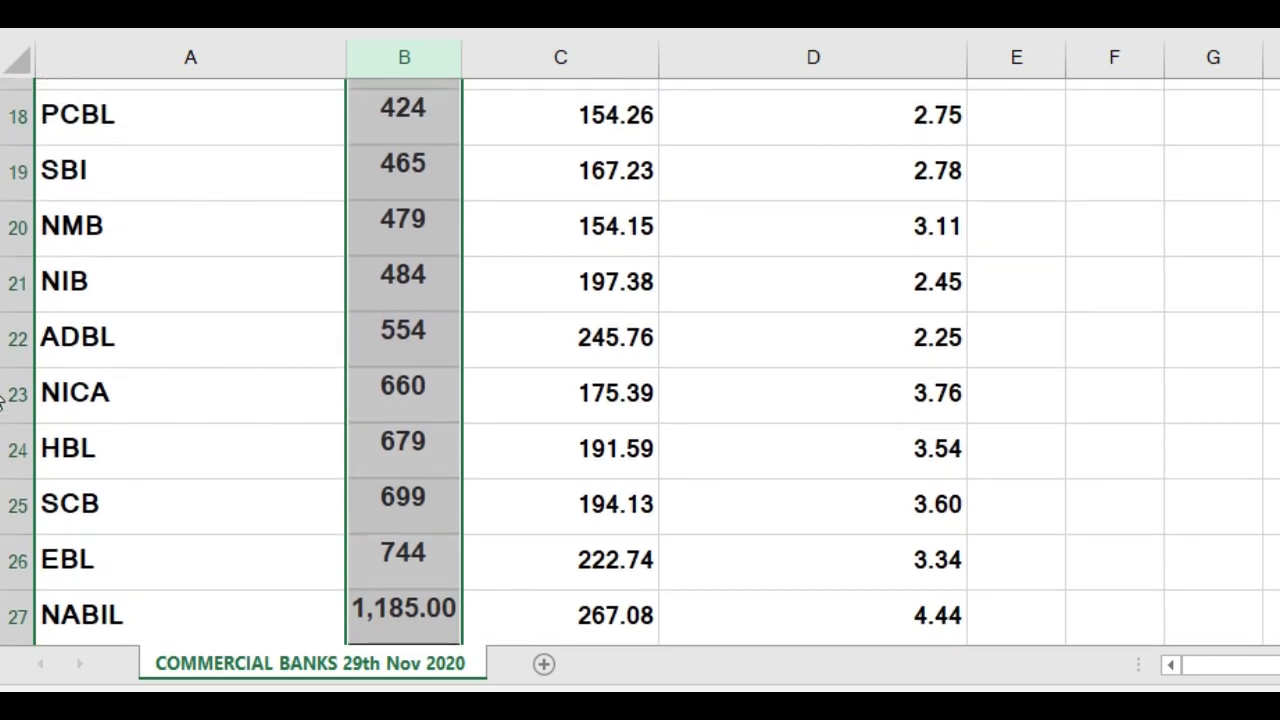
scroll(2, 400, down, 1)
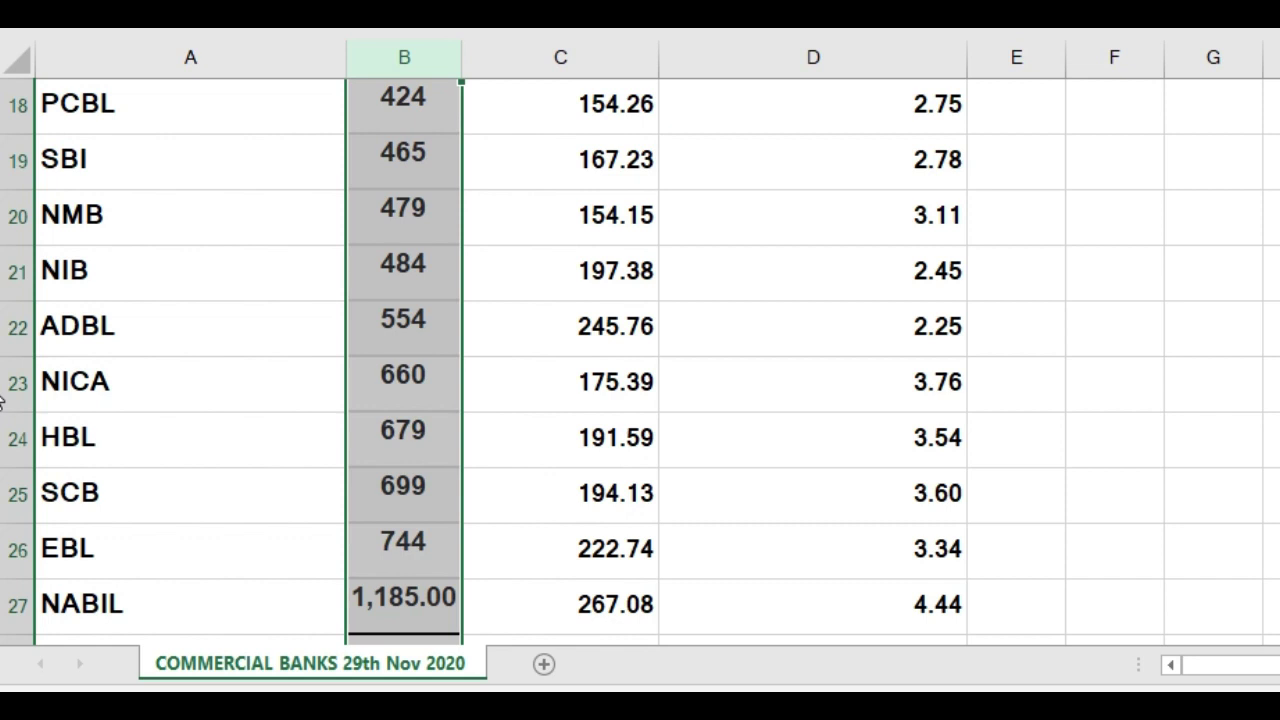
scroll(2, 400, up, 1)
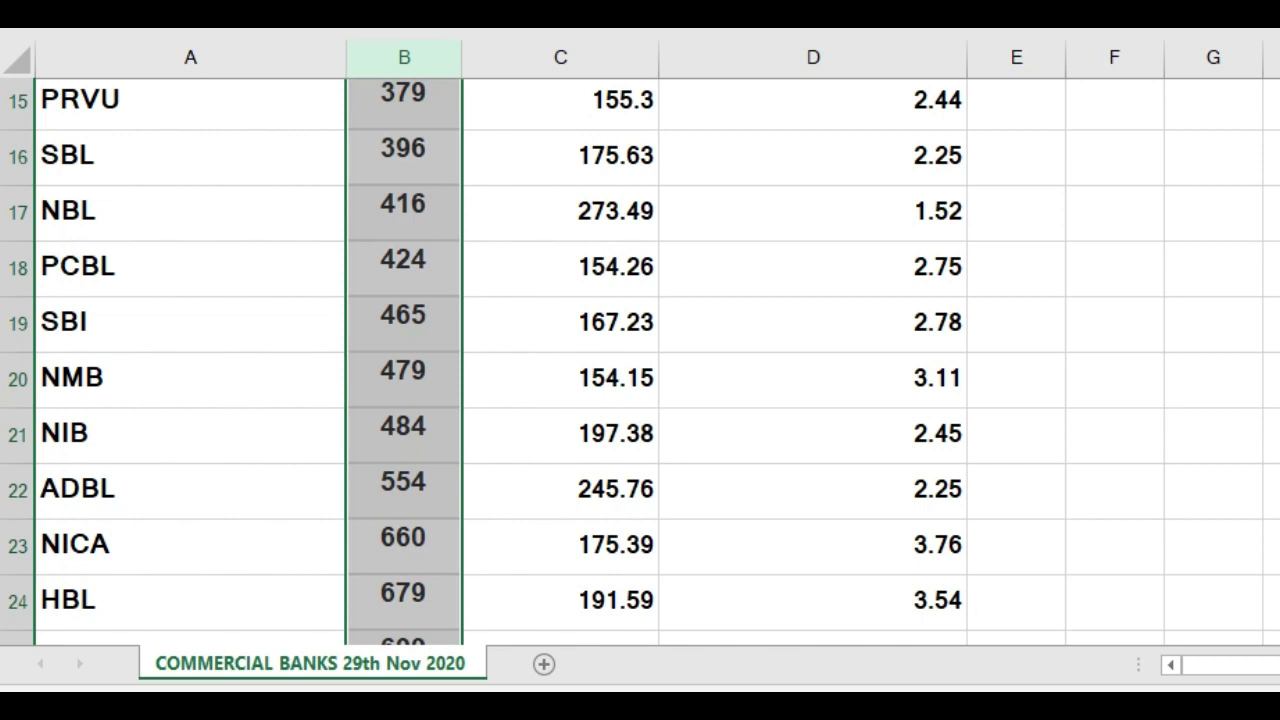
scroll(2, 400, up, 5)
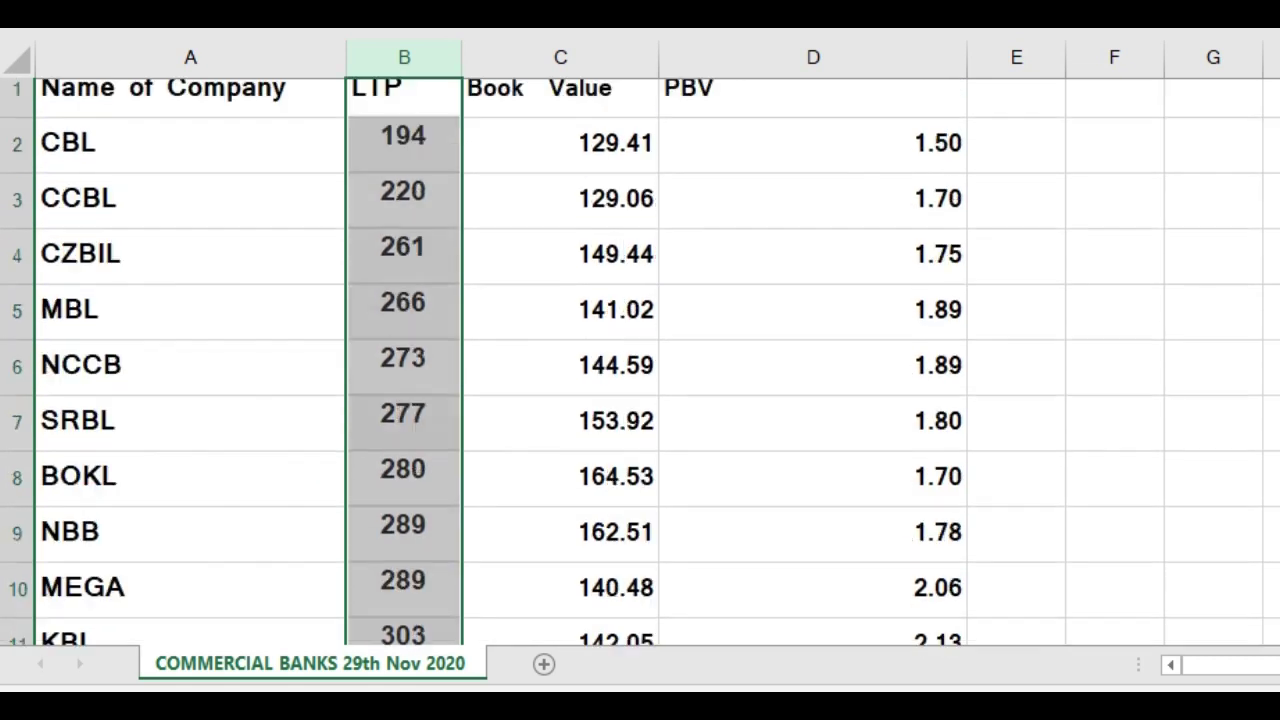
Sort the table by the PBV column again, expanding the selection so the adjacent columns are included.
click(897, 46)
drag(897, 46, 906, 46)
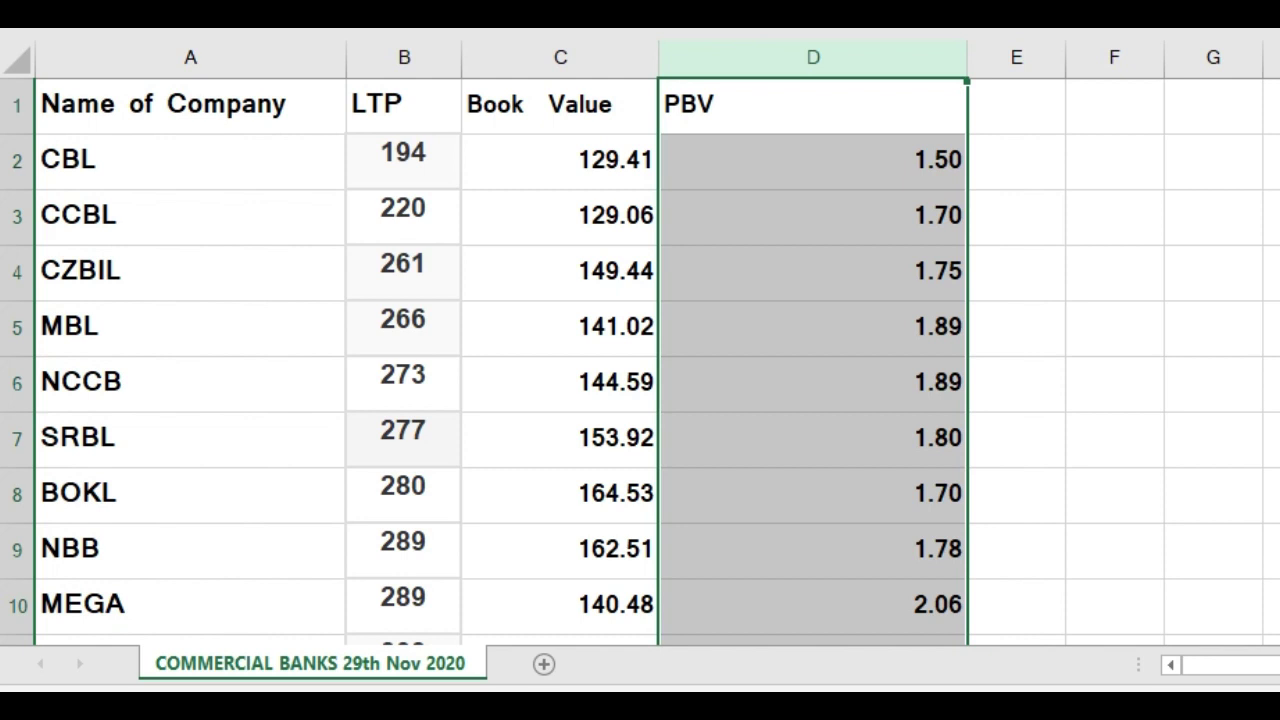
click(1127, 279)
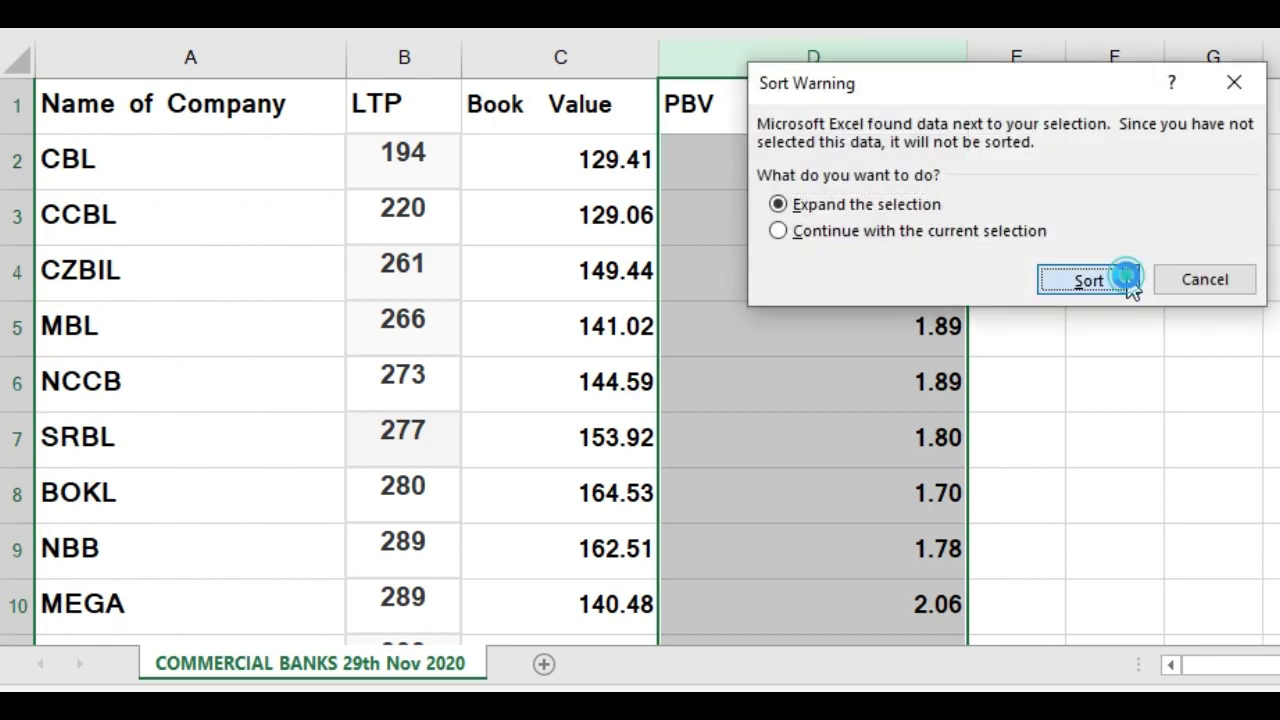